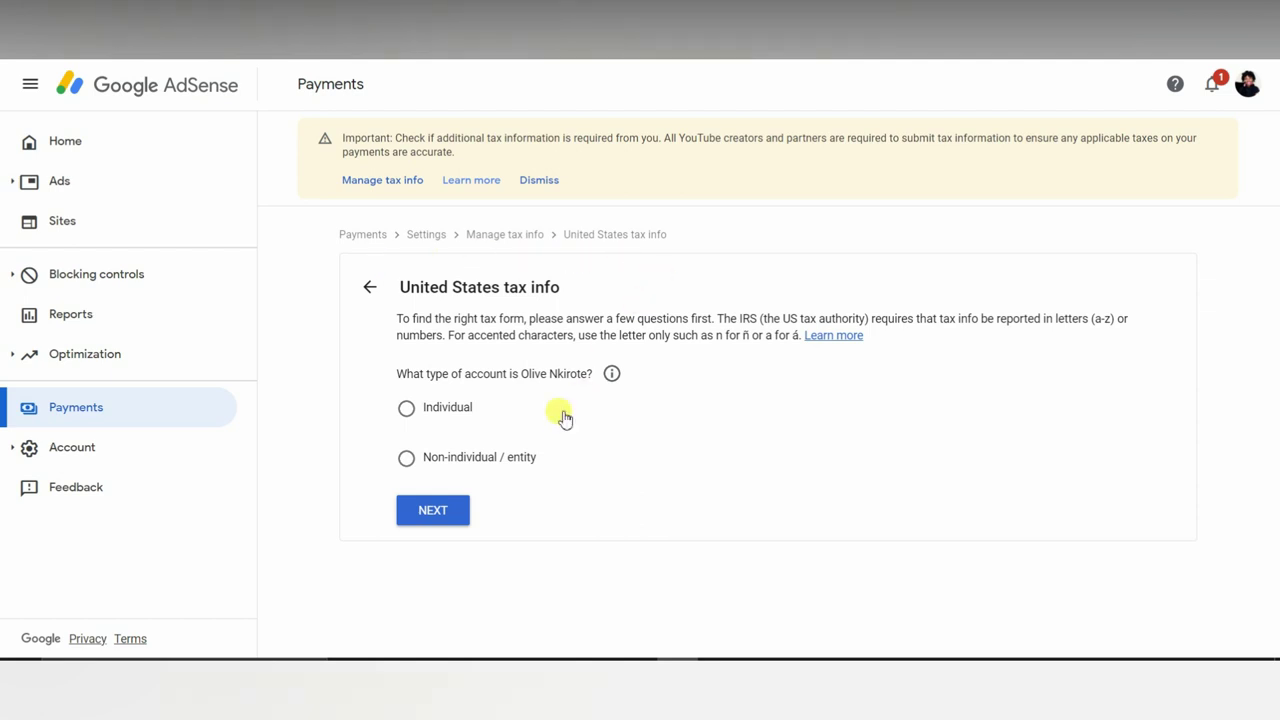
Step: Declare the account an individual who is not a US citizen or resident
{"action": "left_click", "coordinate": [418, 411]}
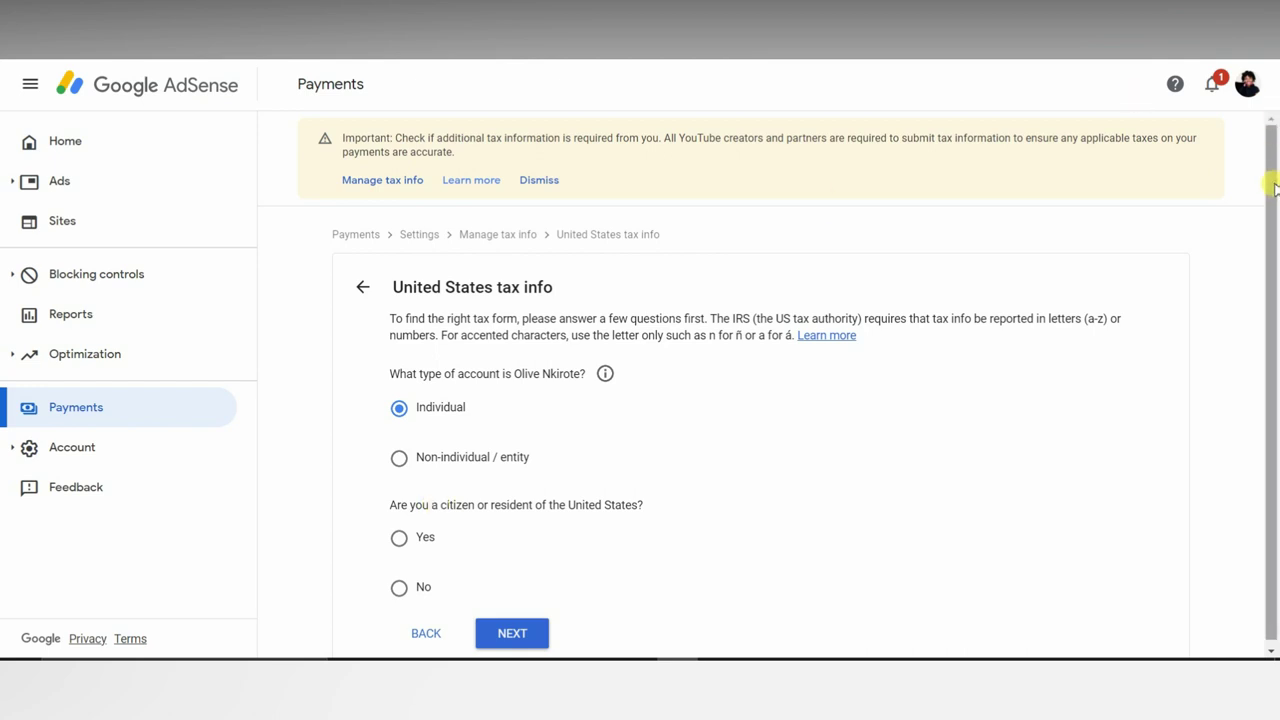
{"action": "left_click_drag", "start_coordinate": [1275, 187], "coordinate": [1275, 192]}
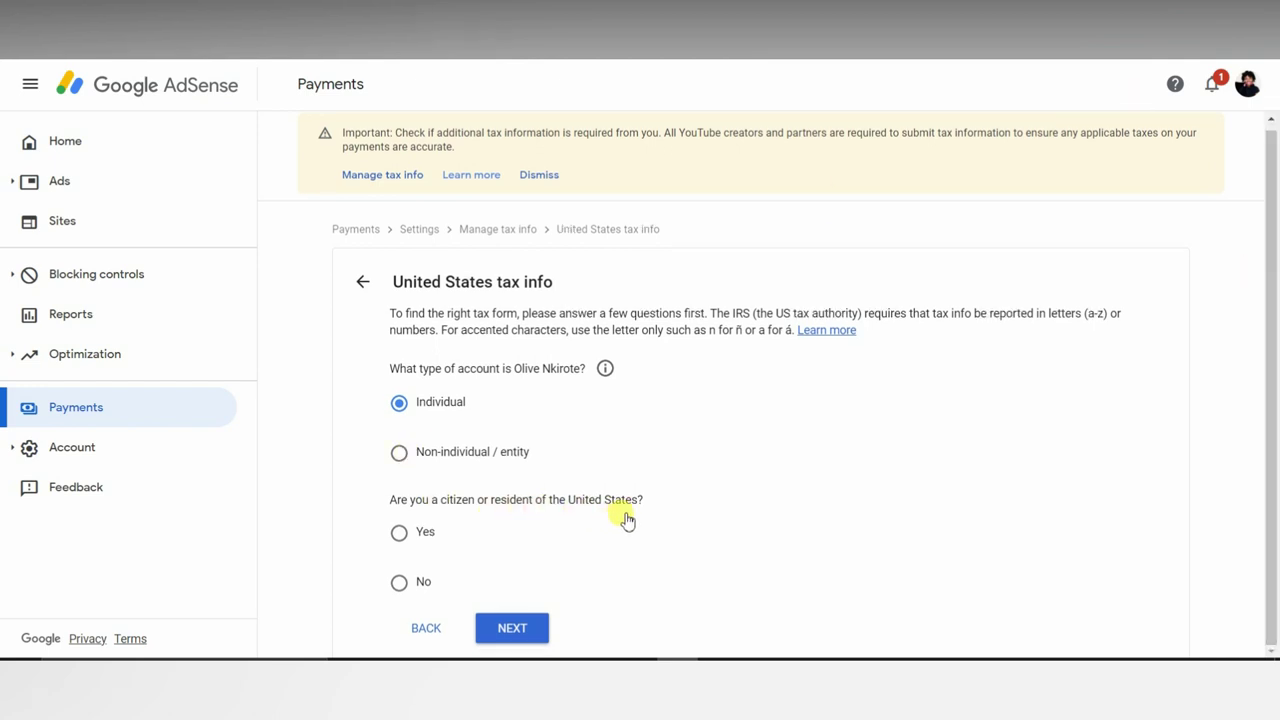
{"action": "left_click", "coordinate": [401, 582]}
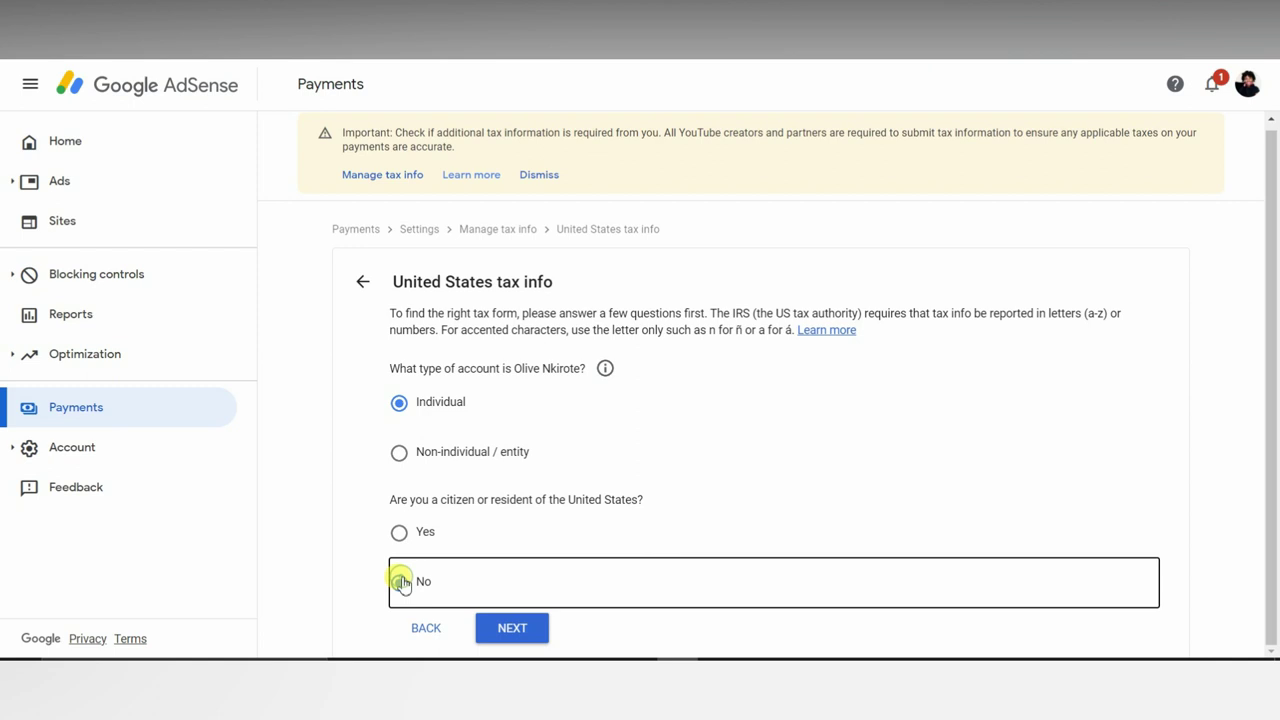
{"action": "left_click", "coordinate": [525, 630]}
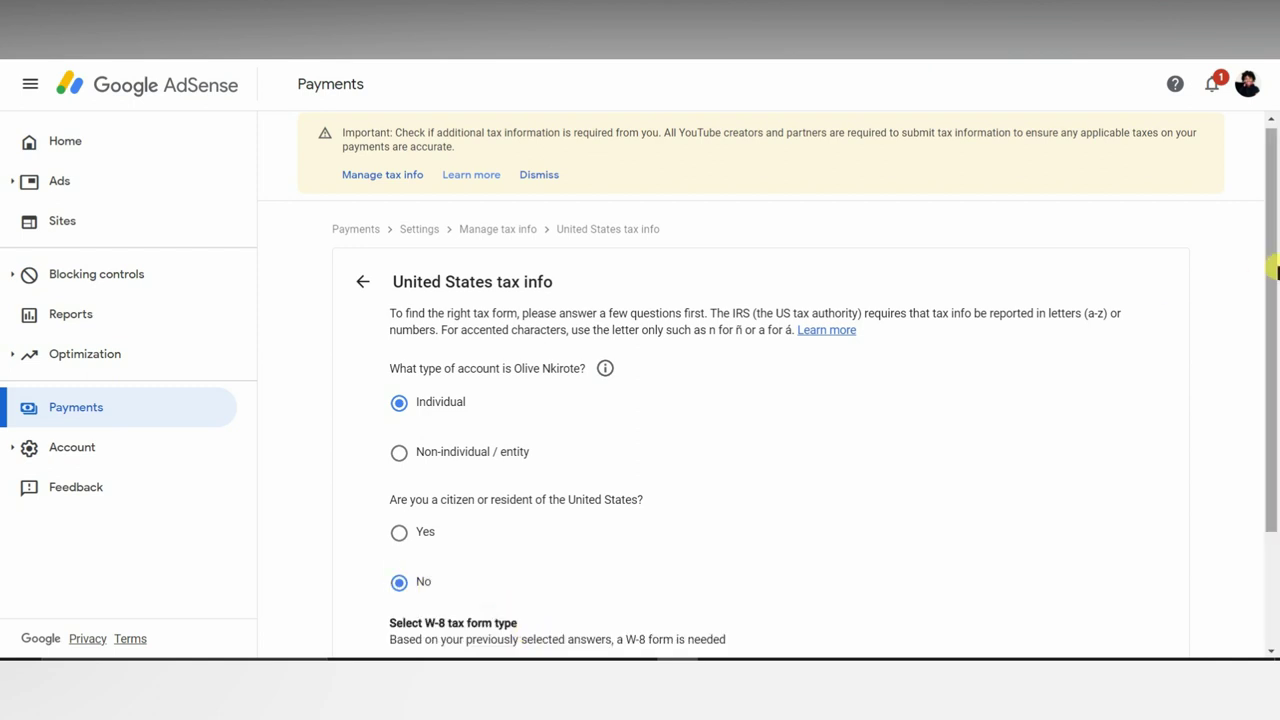
Step: Choose the W-8BEN form type and start filling it in
{"action": "left_click_drag", "start_coordinate": [1270, 283], "coordinate": [1270, 396]}
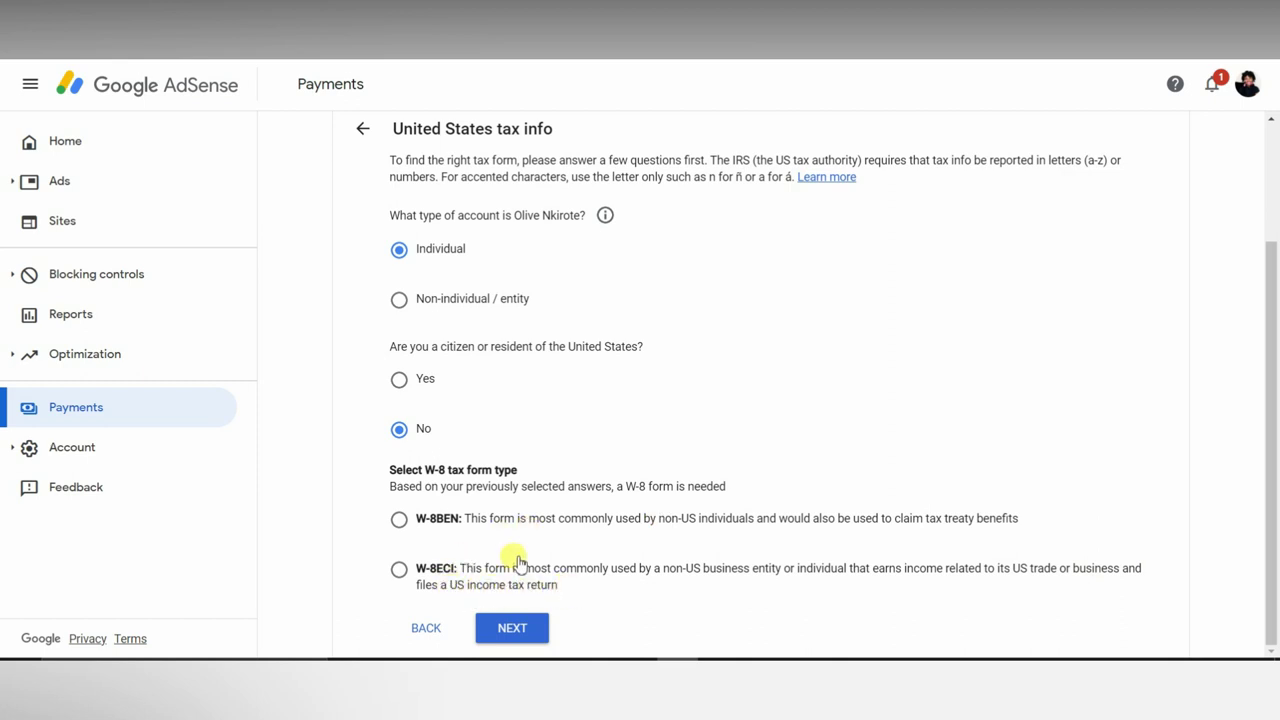
{"action": "left_click", "coordinate": [399, 518]}
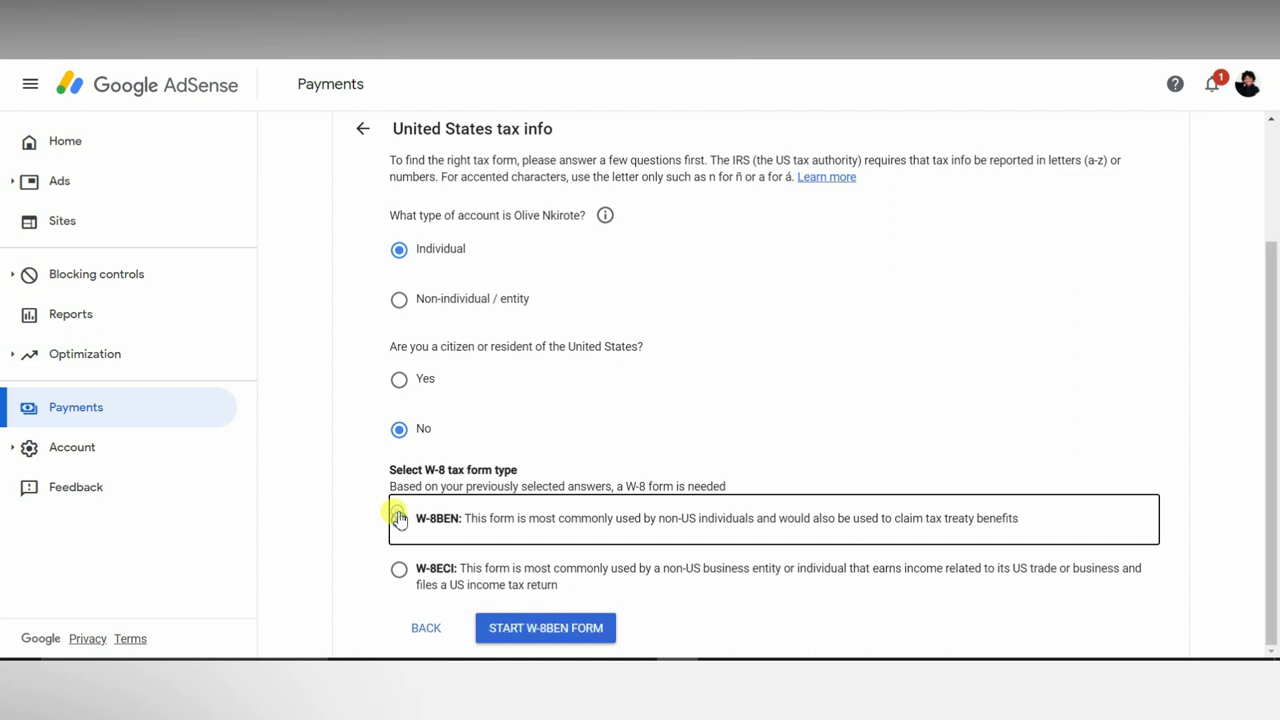
{"action": "left_click", "coordinate": [545, 630]}
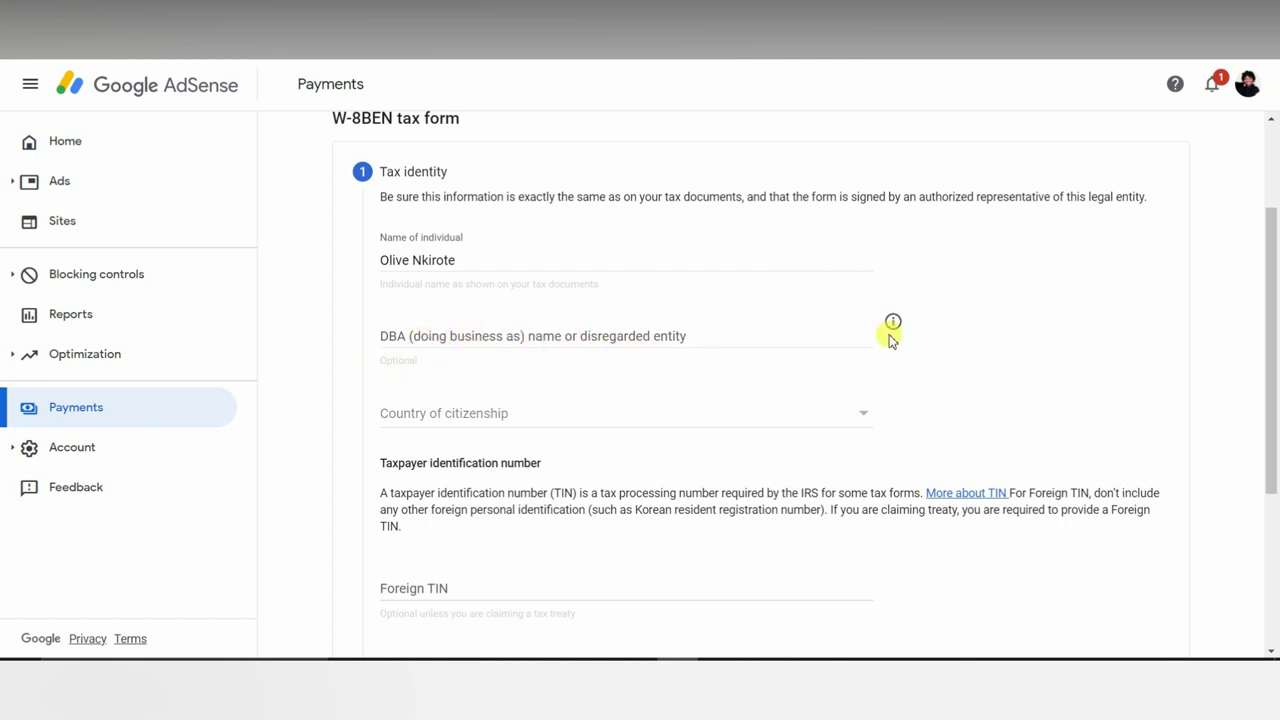
Step: Set the country of citizenship to Kenya
{"action": "left_click", "coordinate": [474, 415]}
{"action": "left_click_drag", "start_coordinate": [865, 170], "coordinate": [971, 494]}
{"action": "left_click", "coordinate": [475, 389]}
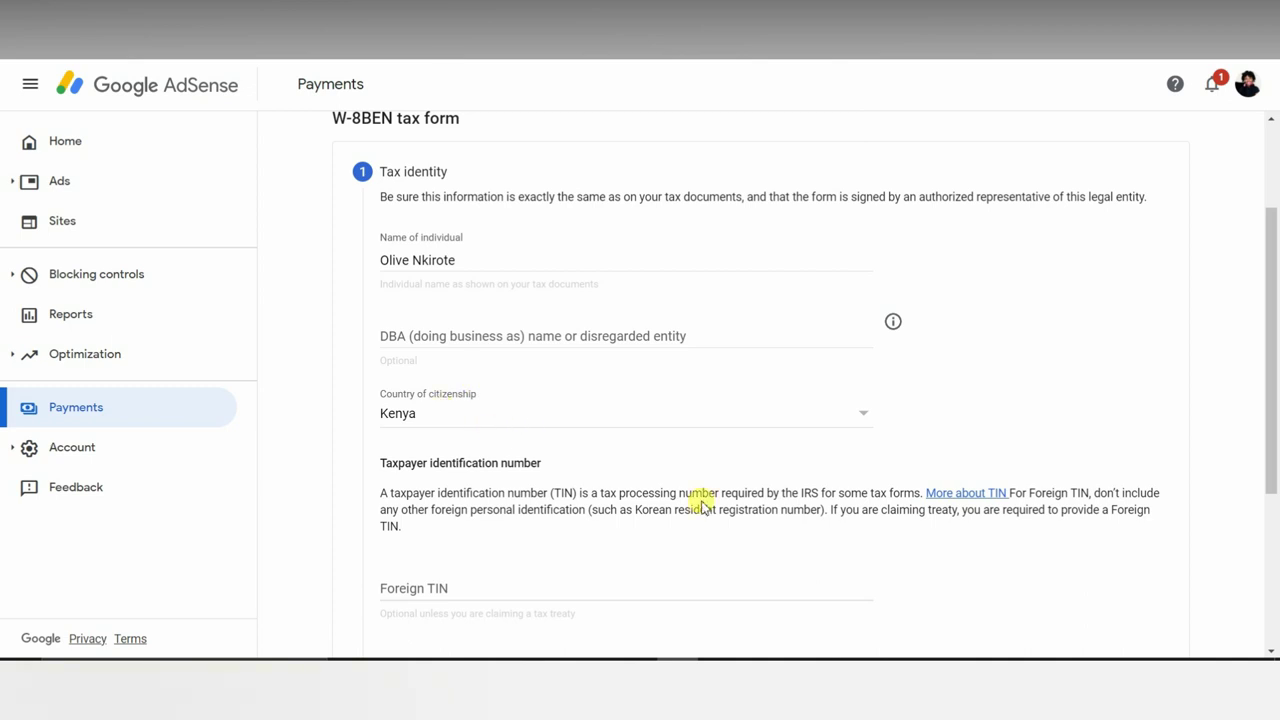
Step: Read the DBA name explanation, then enter the DBA name
{"action": "scroll", "coordinate": [700, 503], "scroll_direction": "down", "scroll_amount": 2}
{"action": "left_click", "coordinate": [893, 173]}
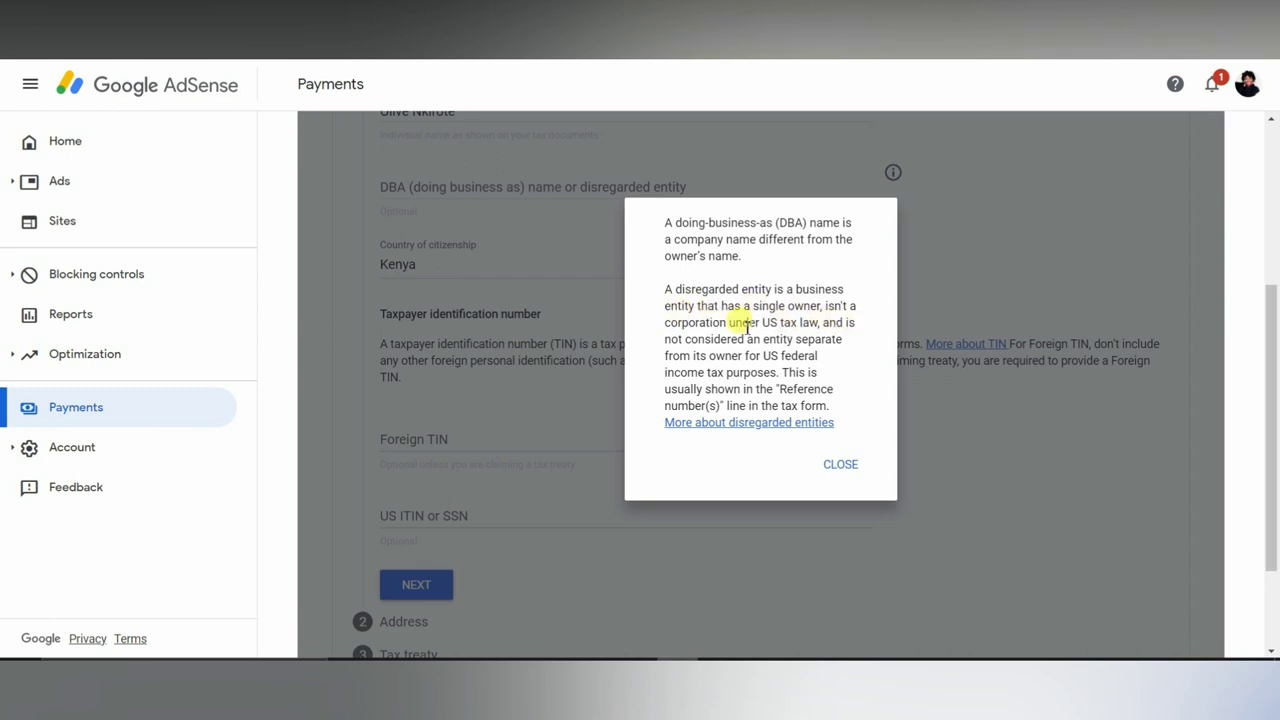
{"action": "left_click", "coordinate": [469, 183]}
{"action": "type", "text": "ONR"}
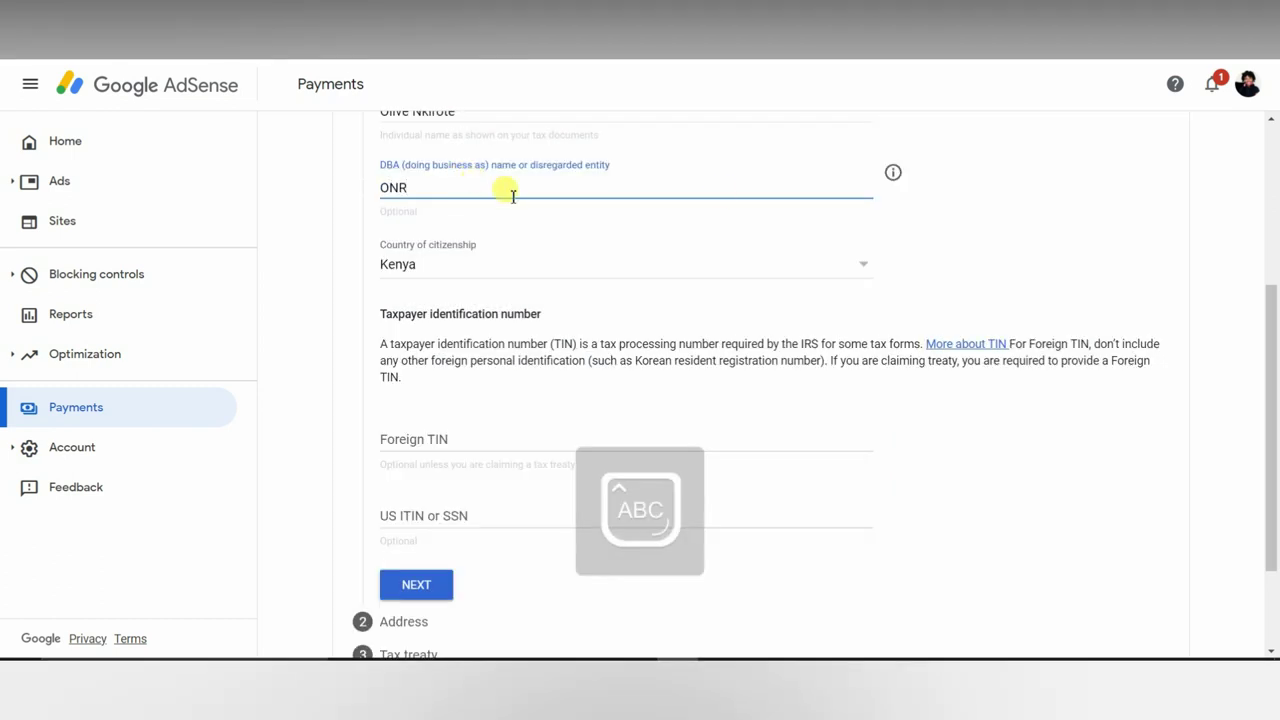
{"action": "left_click_drag", "start_coordinate": [1273, 300], "coordinate": [1273, 359]}
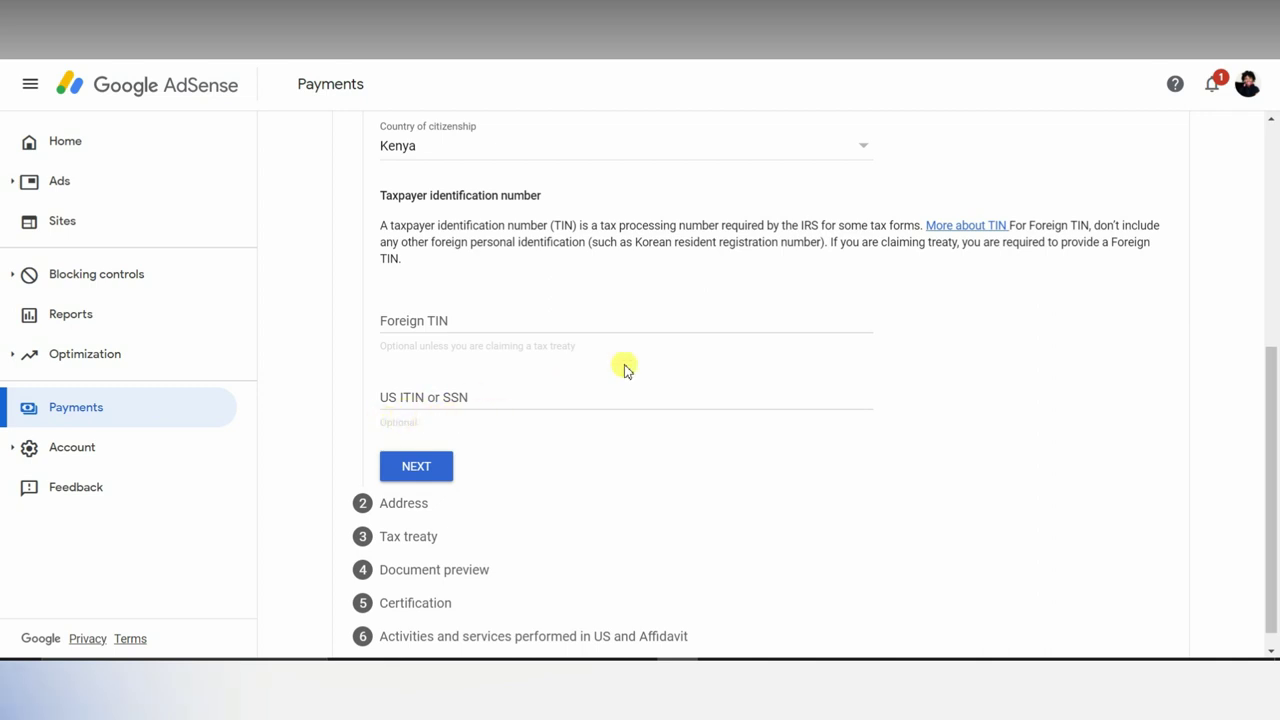
{"action": "scroll", "coordinate": [1265, 380], "scroll_direction": "down", "scroll_amount": 1}
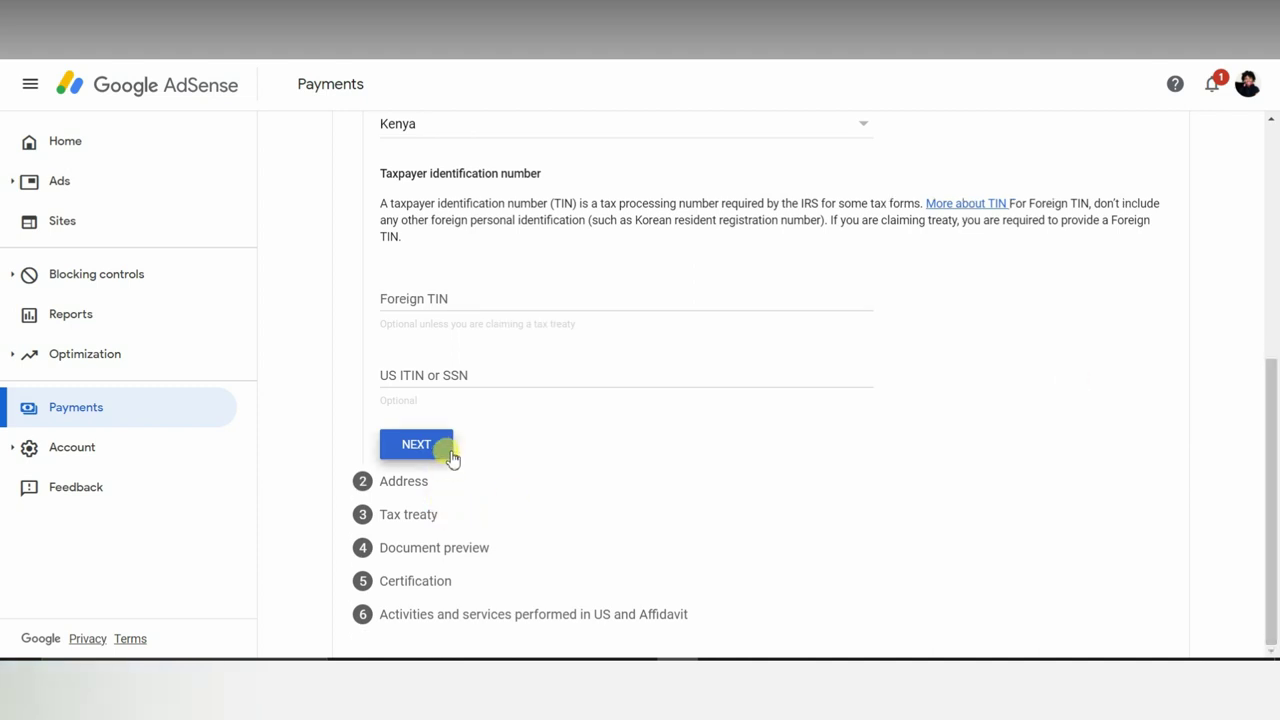
Step: Enter the permanent address line, city and postal code
{"action": "left_click", "coordinate": [416, 445]}
{"action": "scroll", "coordinate": [449, 451], "scroll_direction": "down", "scroll_amount": 5}
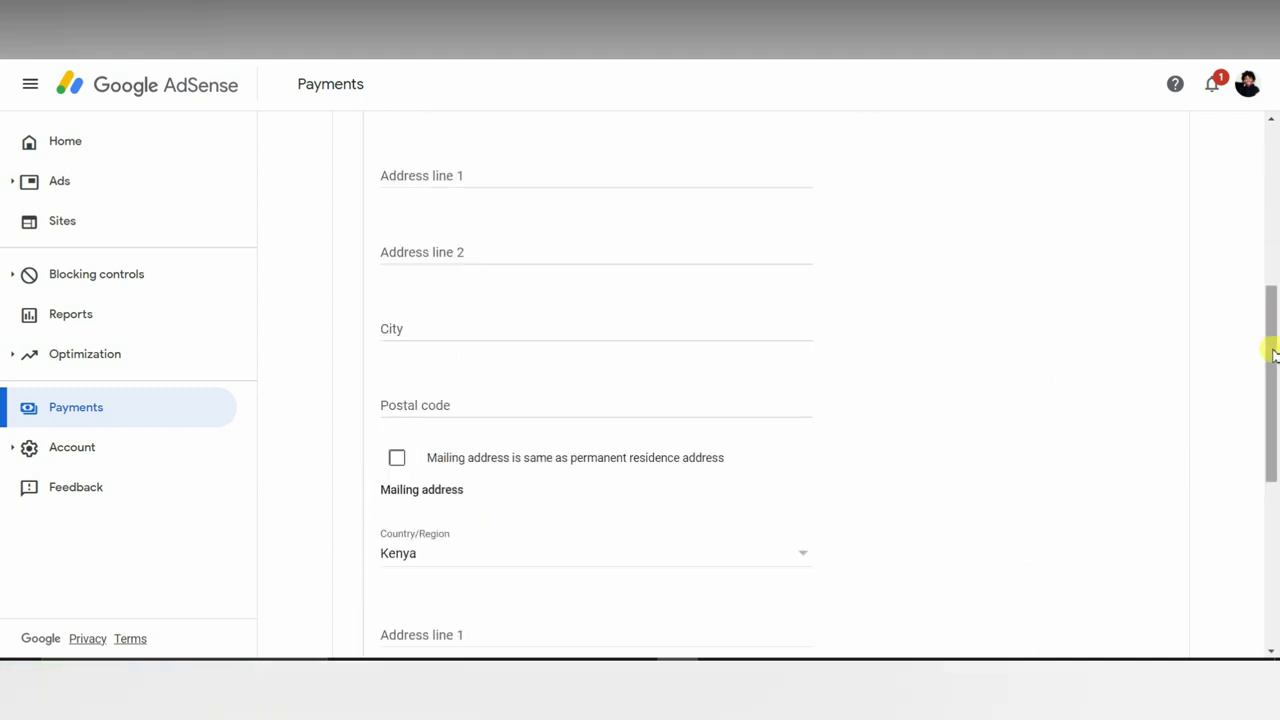
{"action": "left_click_drag", "start_coordinate": [1272, 352], "coordinate": [1274, 309]}
{"action": "left_click", "coordinate": [409, 325]}
{"action": "type", "text": "Kasarani,"}
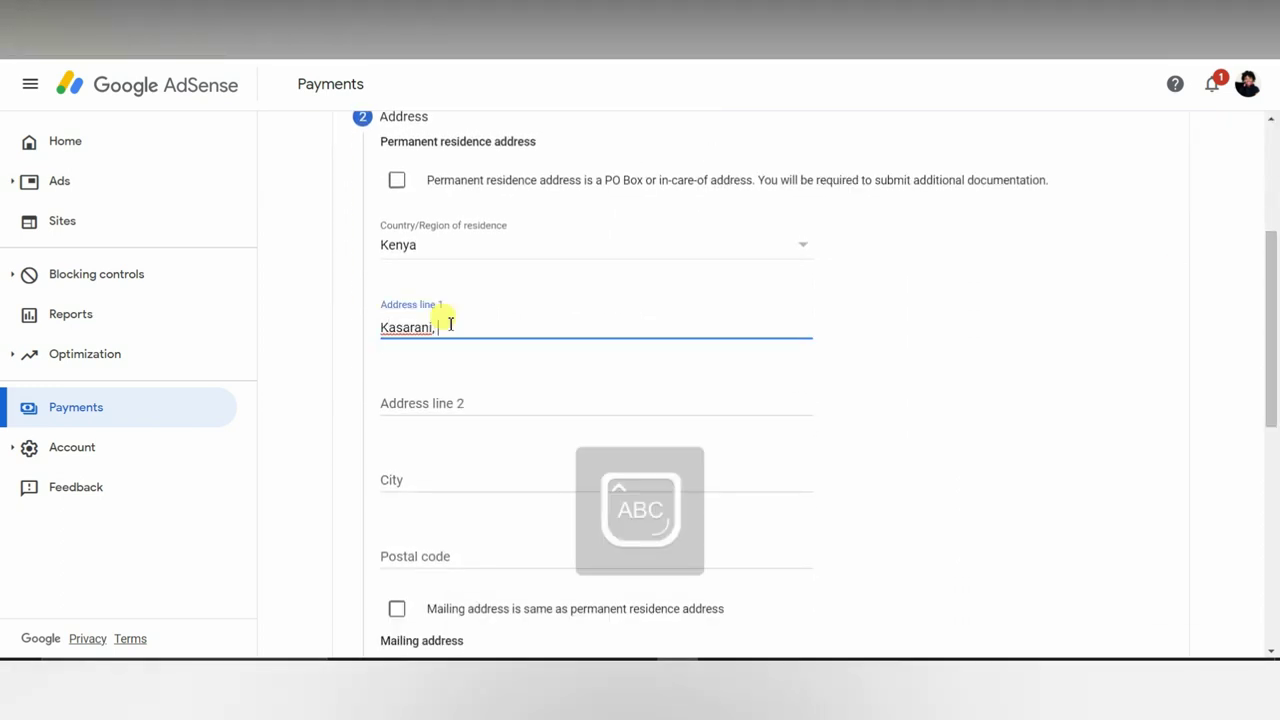
{"action": "key", "text": "BackSpace"}
{"action": "key", "text": "BackSpace"}
{"action": "key", "text": "BackSpace"}
{"action": "type", "text": ", Nairobi"}
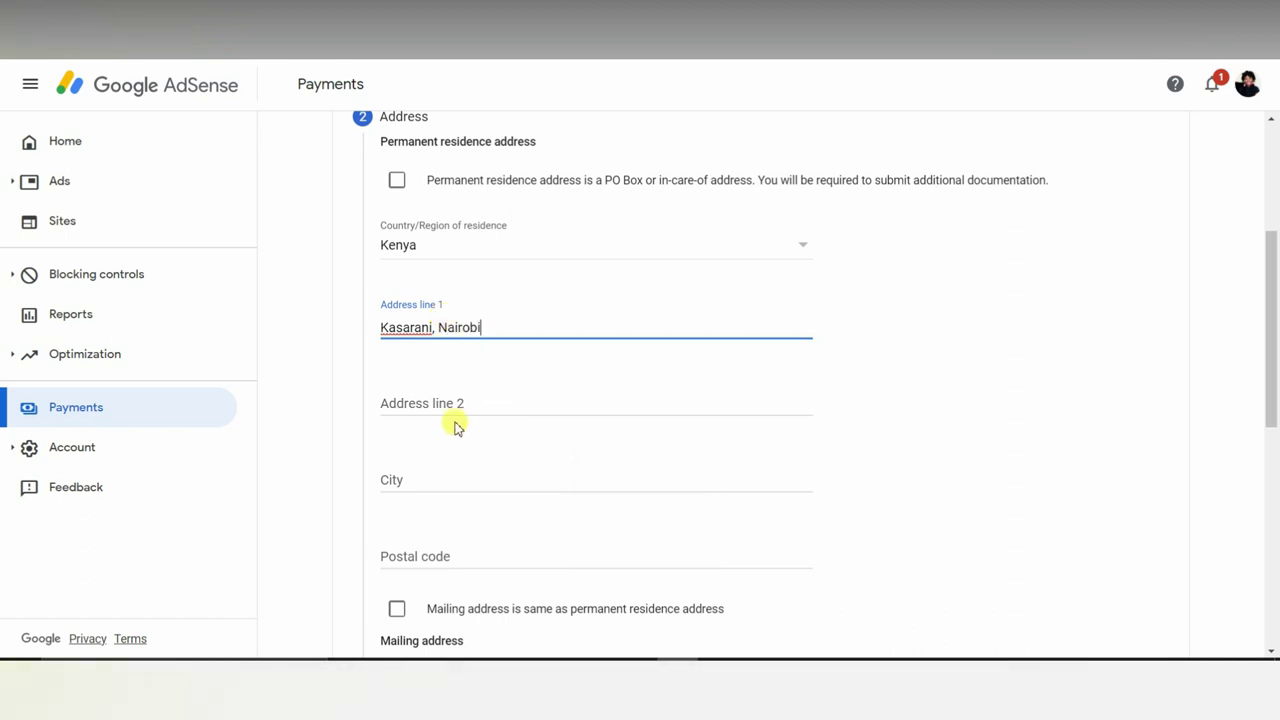
{"action": "left_click", "coordinate": [386, 471]}
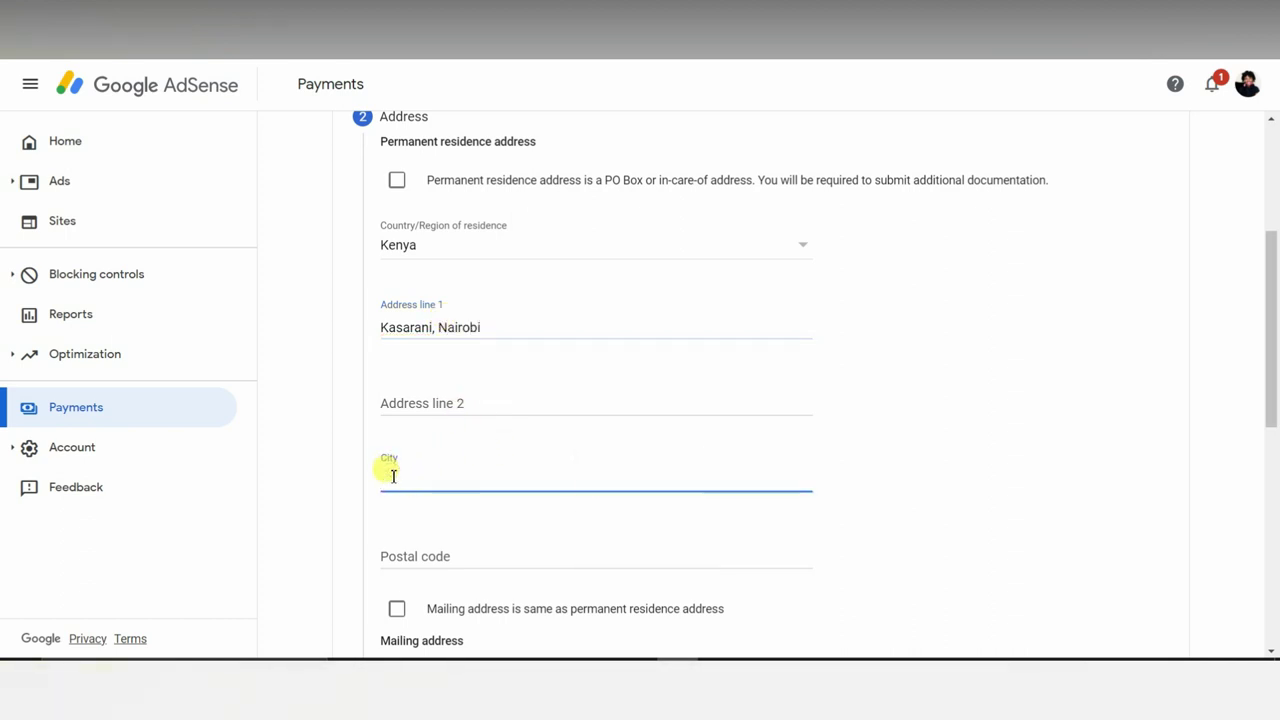
{"action": "type", "text": "Nairobi"}
{"action": "left_click_drag", "start_coordinate": [1271, 334], "coordinate": [1274, 432]}
{"action": "left_click", "coordinate": [503, 254]}
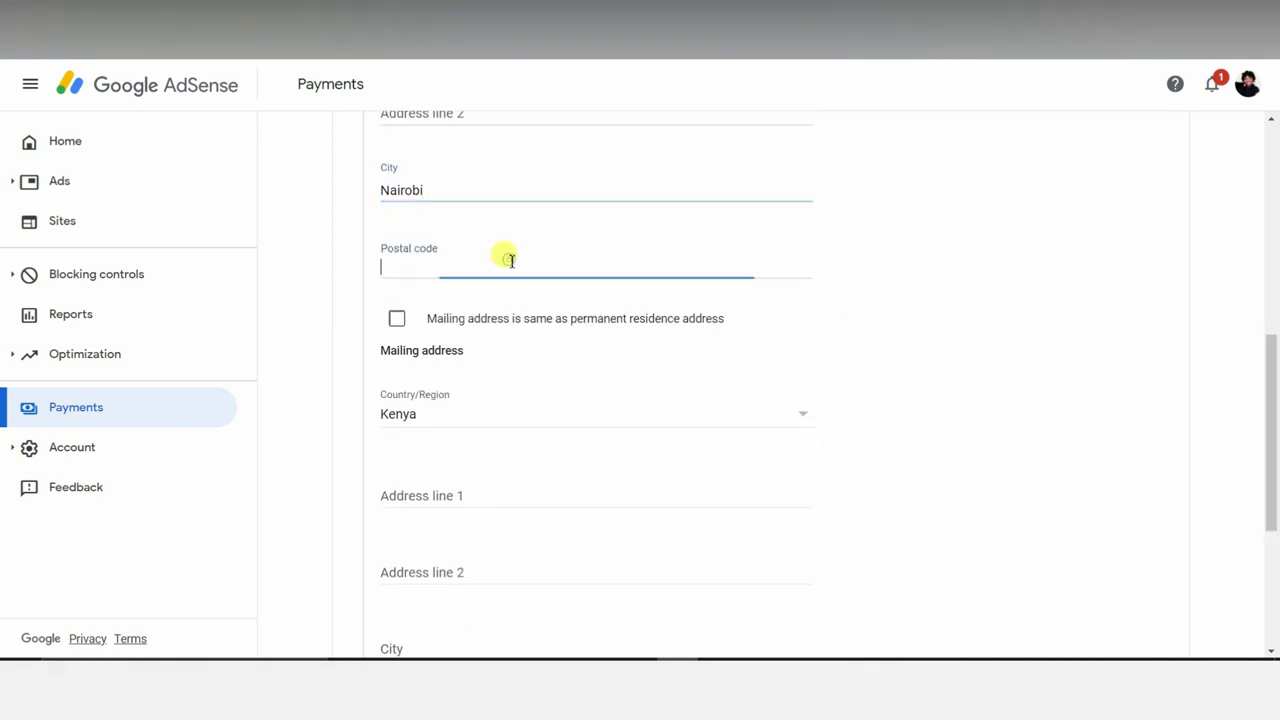
{"action": "type", "text": "673"}
Step: Keep Kenya as the mailing country and enter the mailing address line, city and postal code
{"action": "left_click", "coordinate": [496, 398]}
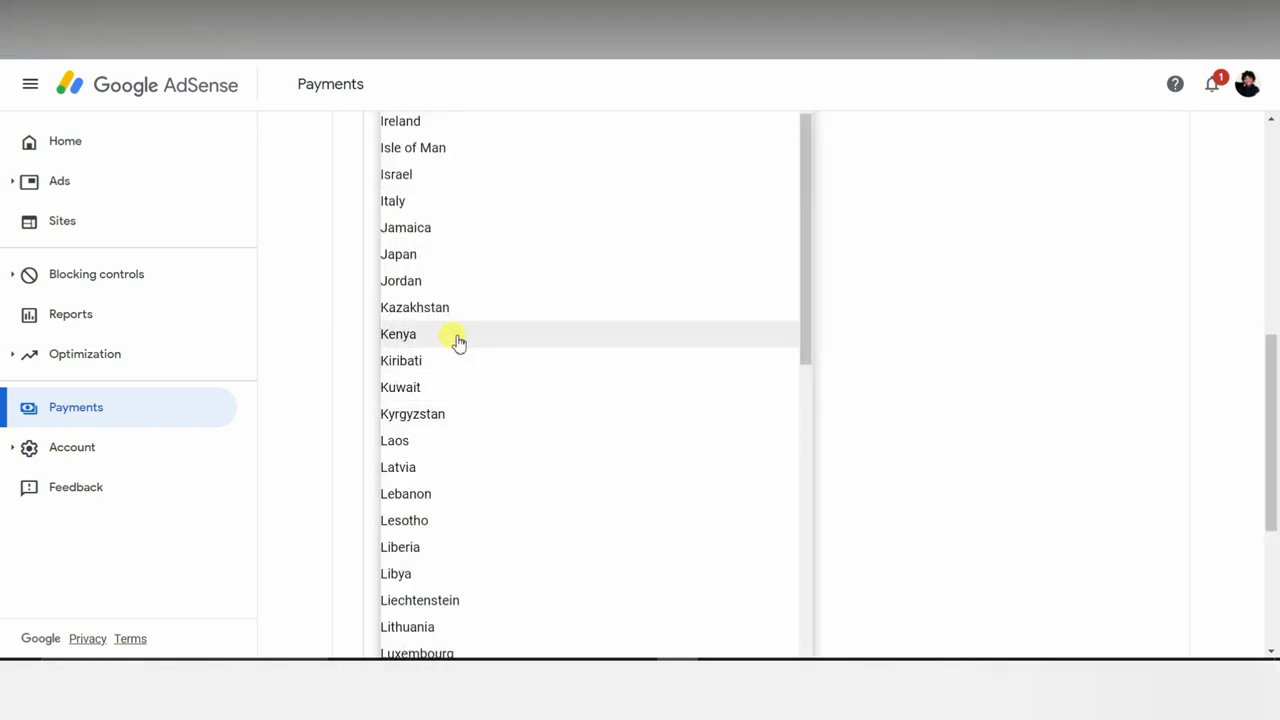
{"action": "left_click", "coordinate": [400, 334]}
{"action": "left_click", "coordinate": [456, 497]}
{"action": "type", "text": "Ka"}
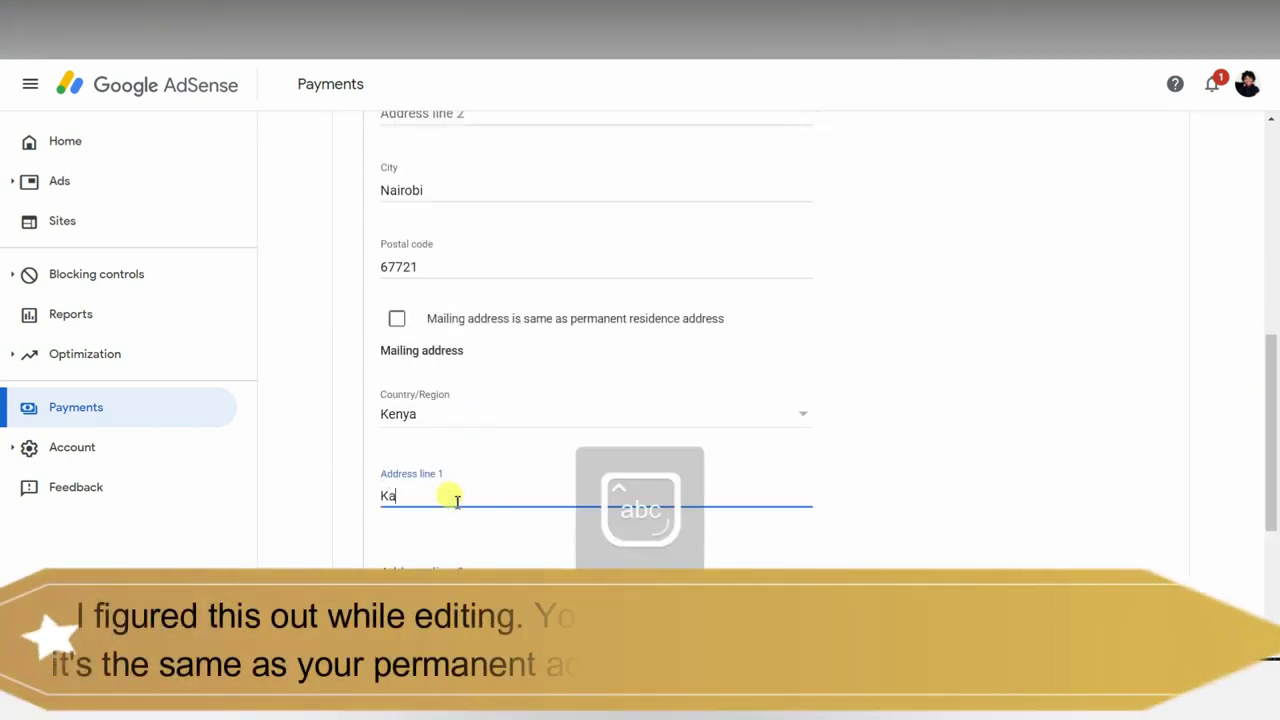
{"action": "type", "text": "sarani , Nairobi"}
{"action": "left_click", "coordinate": [437, 496]}
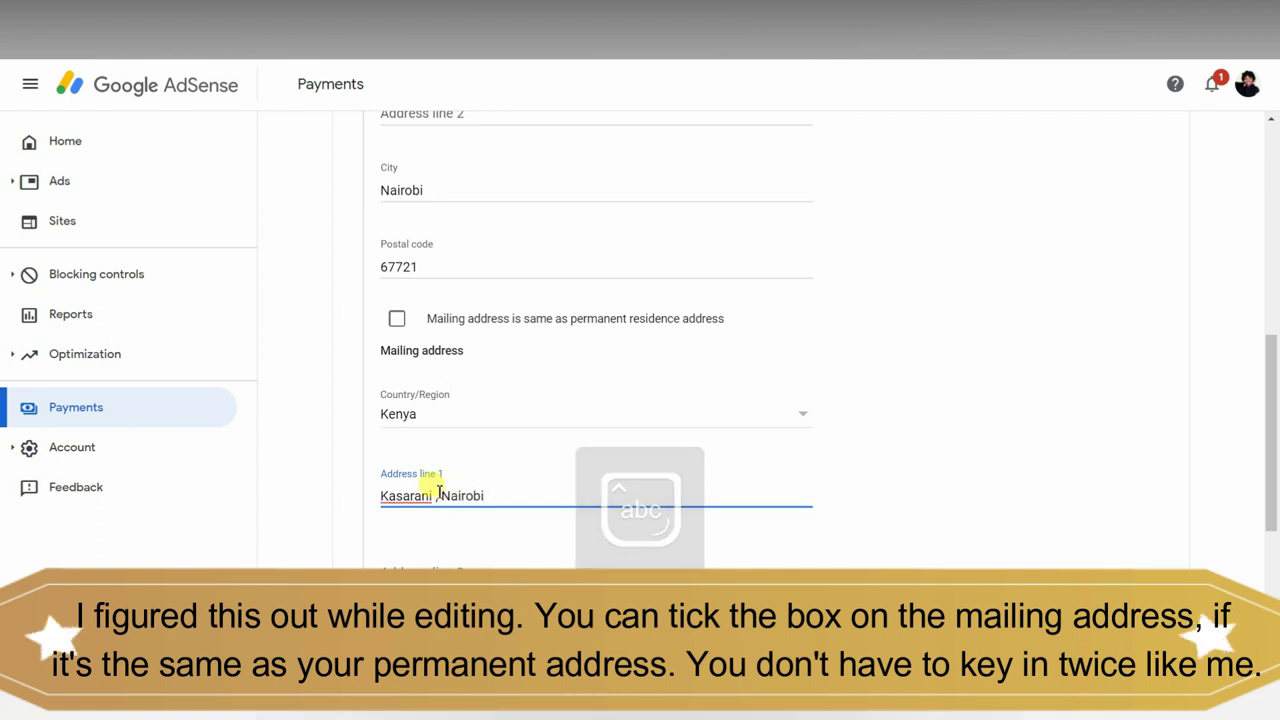
{"action": "key", "text": "BackSpace"}
{"action": "scroll", "coordinate": [1276, 319], "scroll_direction": "down", "scroll_amount": 3}
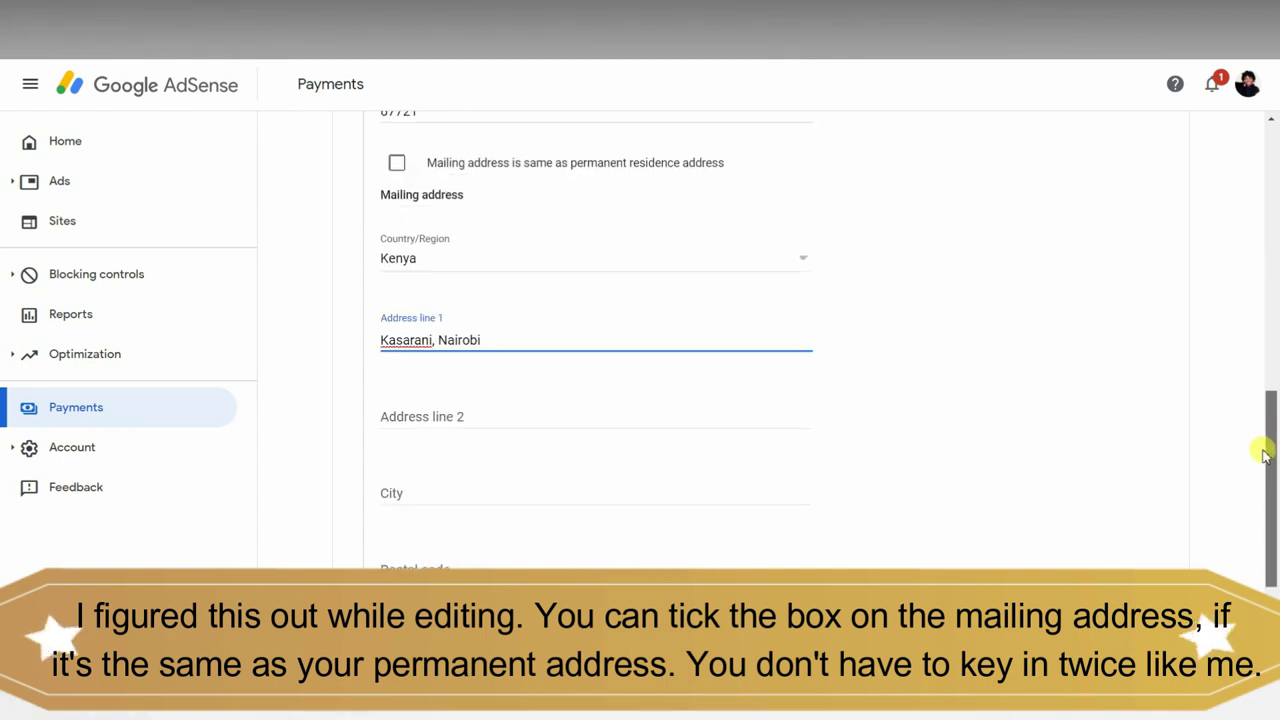
{"action": "left_click", "coordinate": [523, 326]}
{"action": "type", "text": "Nairobi"}
{"action": "left_click", "coordinate": [501, 399]}
{"action": "type", "text": "67721"}
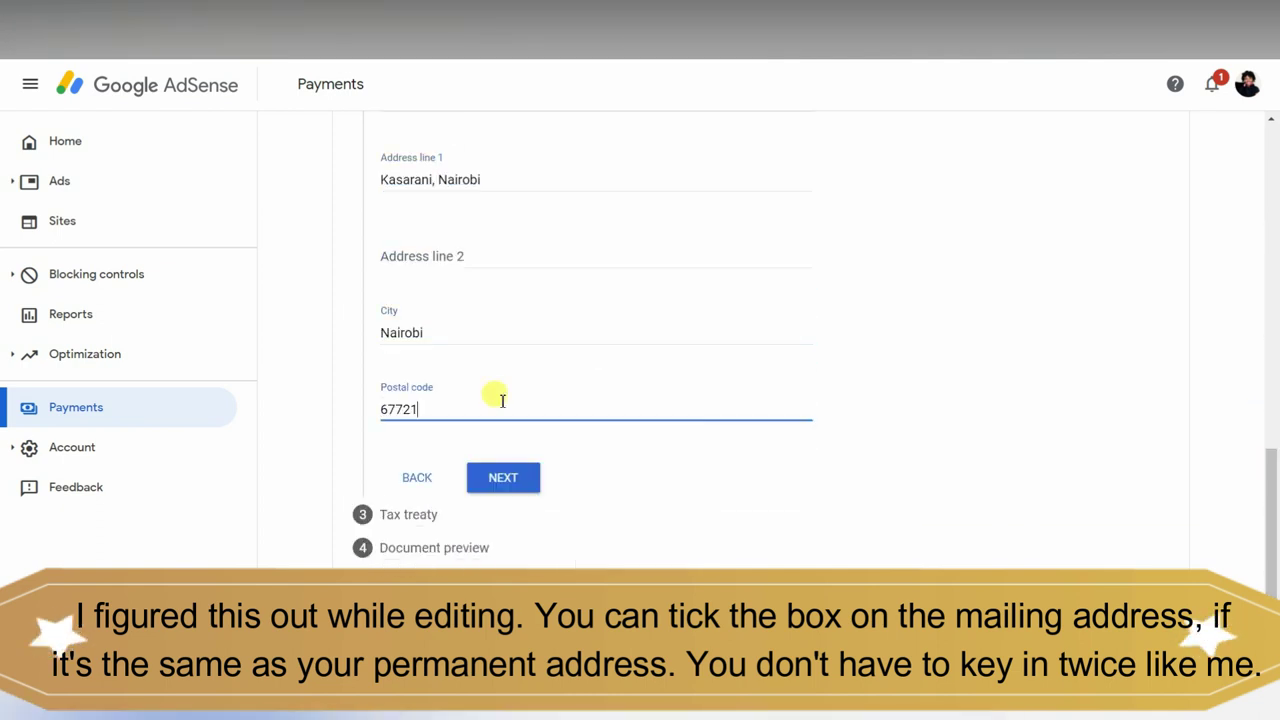
Step: Save the addresses and answer No to claiming a reduced tax treaty rate
{"action": "left_click", "coordinate": [503, 478]}
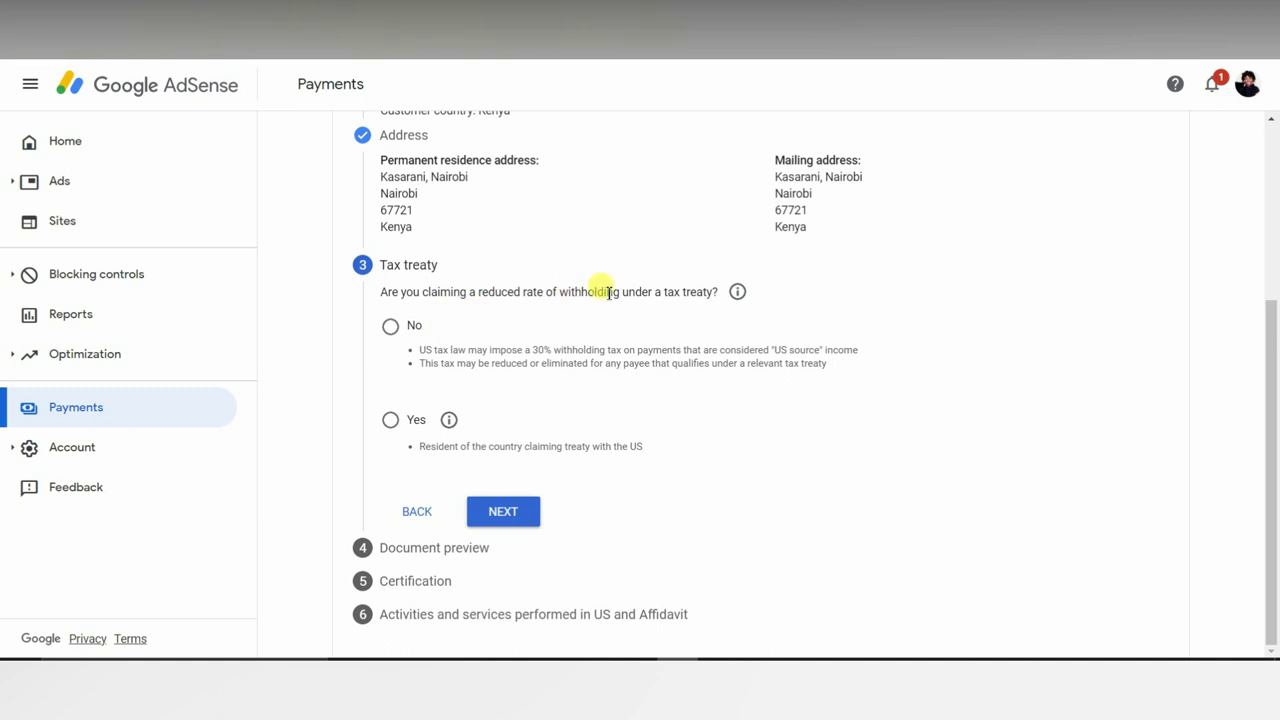
{"action": "left_click", "coordinate": [390, 326]}
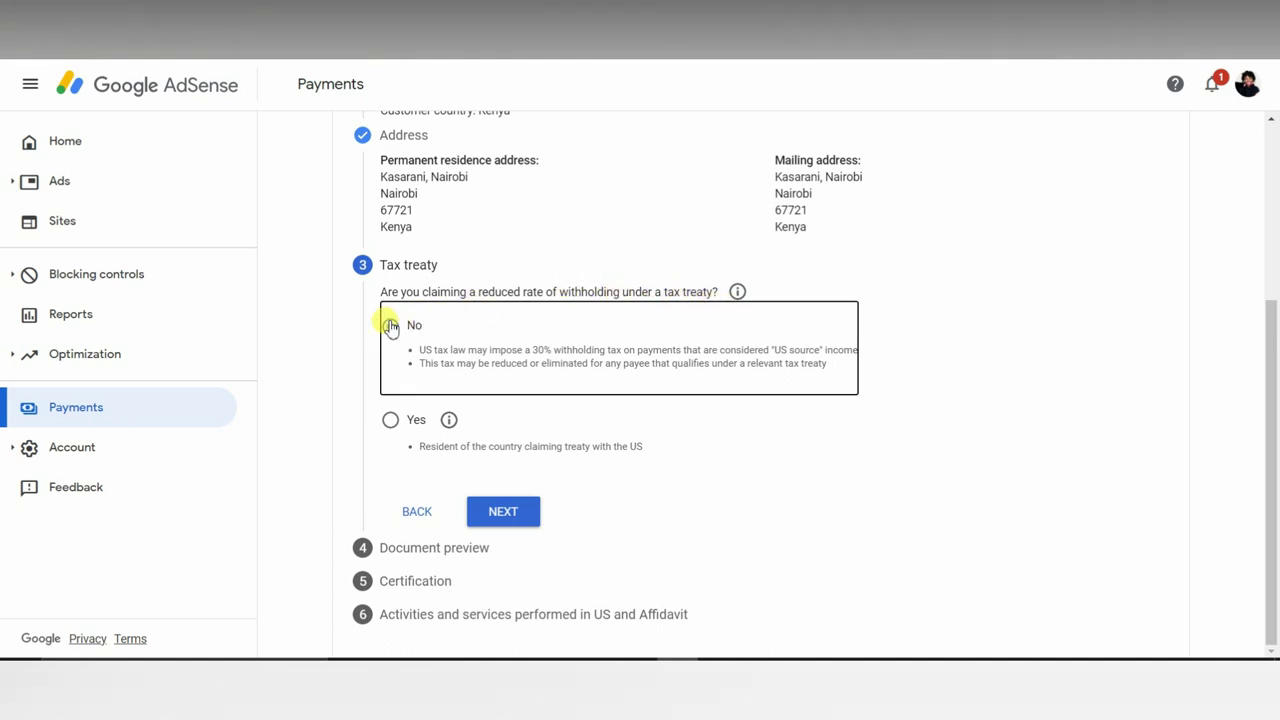
{"action": "left_click", "coordinate": [390, 326]}
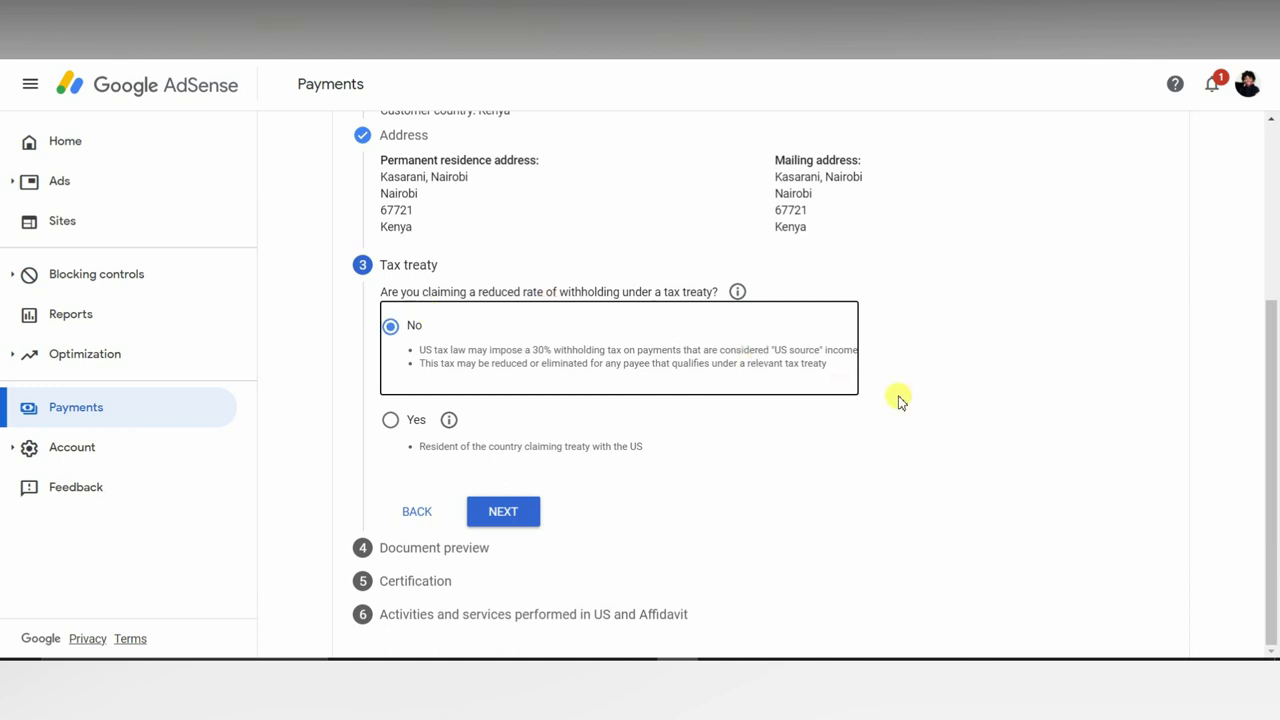
{"action": "left_click", "coordinate": [490, 515]}
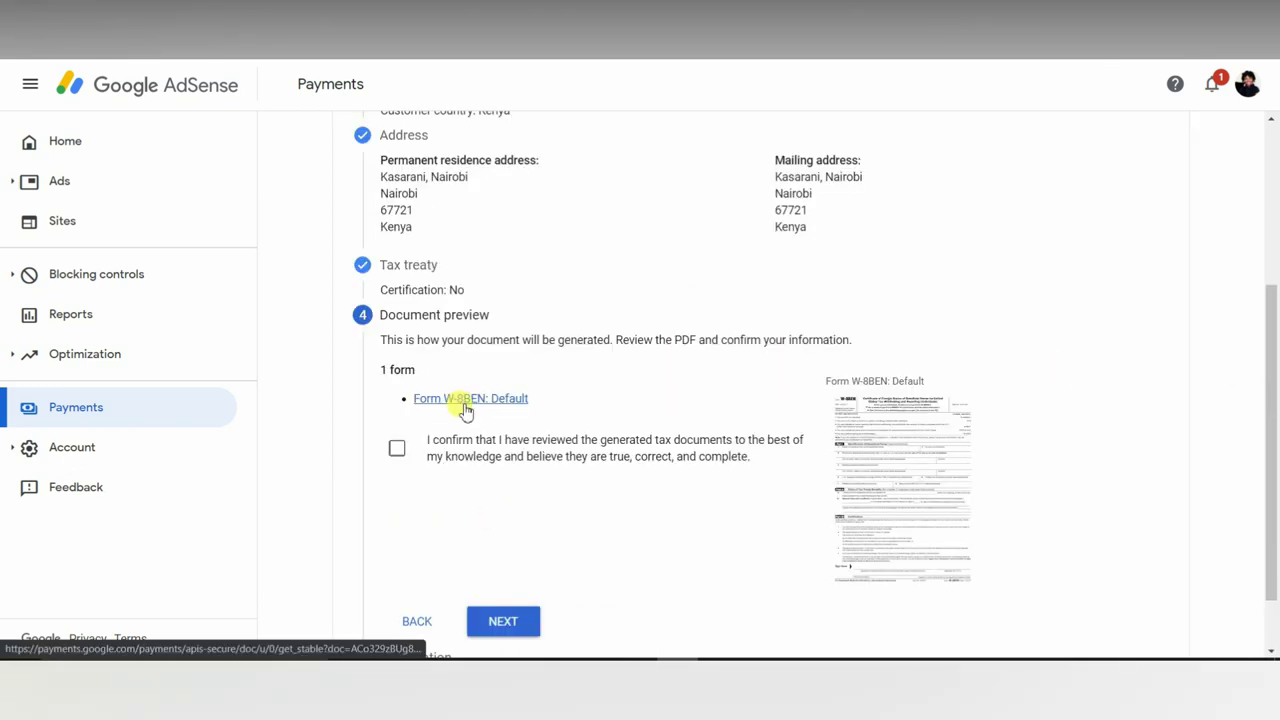
Step: Check the Form W-8BEN: Default PDF, then tick 'I confirm that I have reviewed'
{"action": "left_click", "coordinate": [458, 324]}
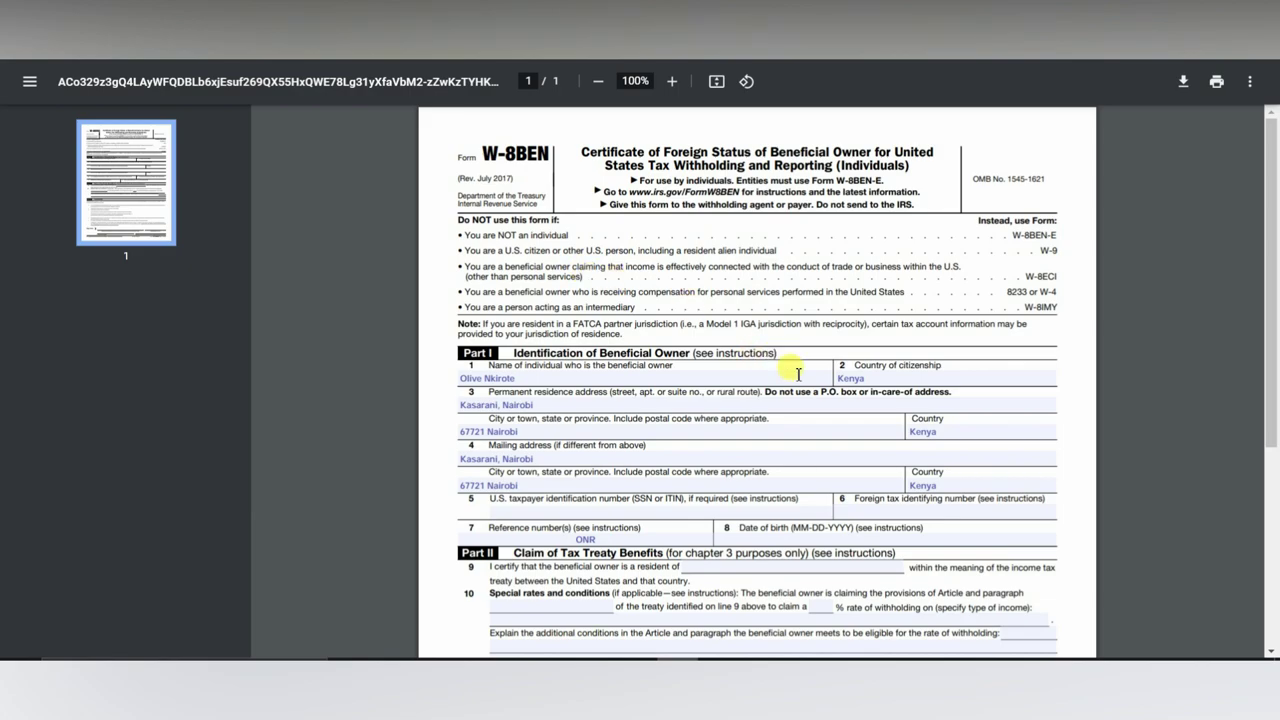
{"action": "key", "text": "ctrl+w"}
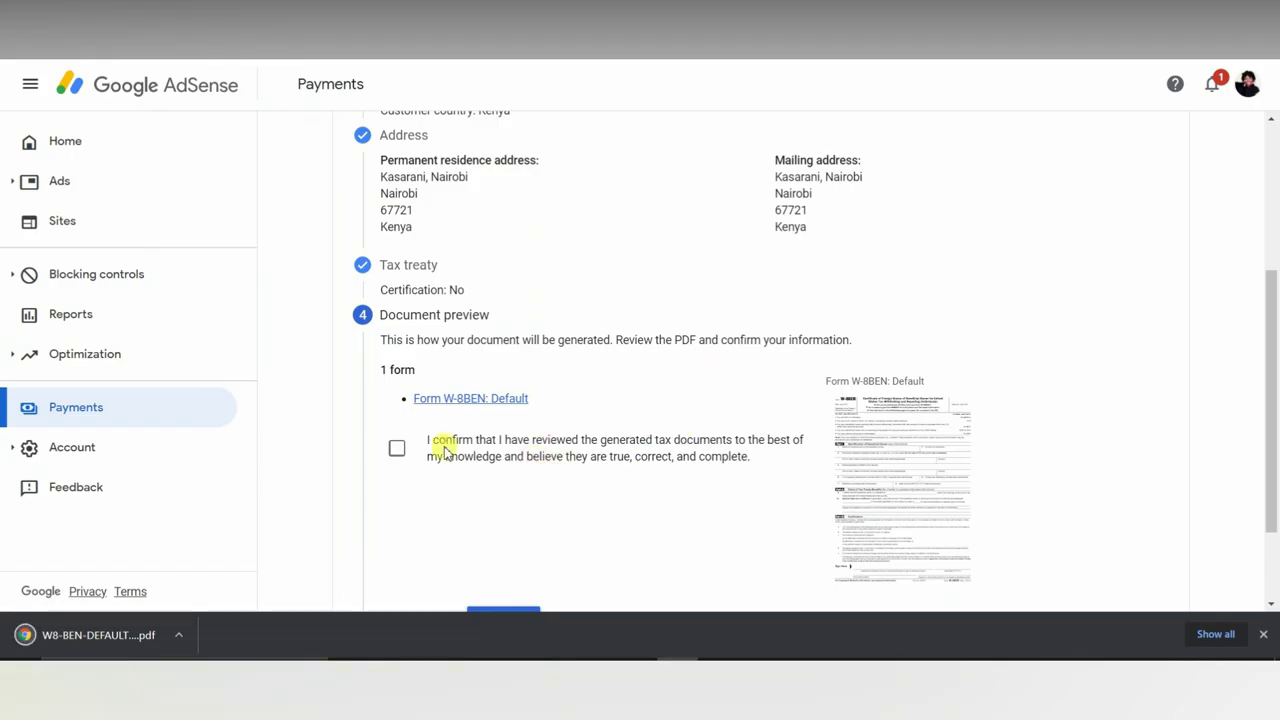
{"action": "left_click", "coordinate": [395, 449]}
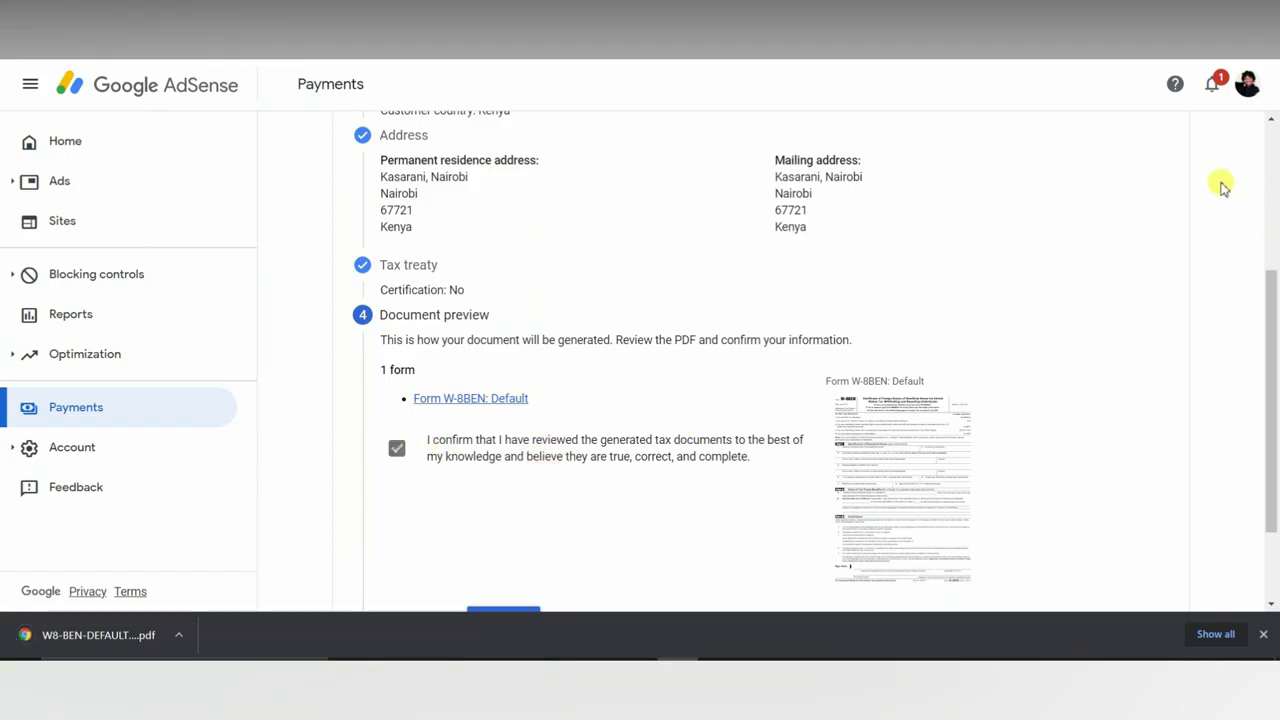
{"action": "left_click_drag", "start_coordinate": [1268, 333], "coordinate": [1268, 400]}
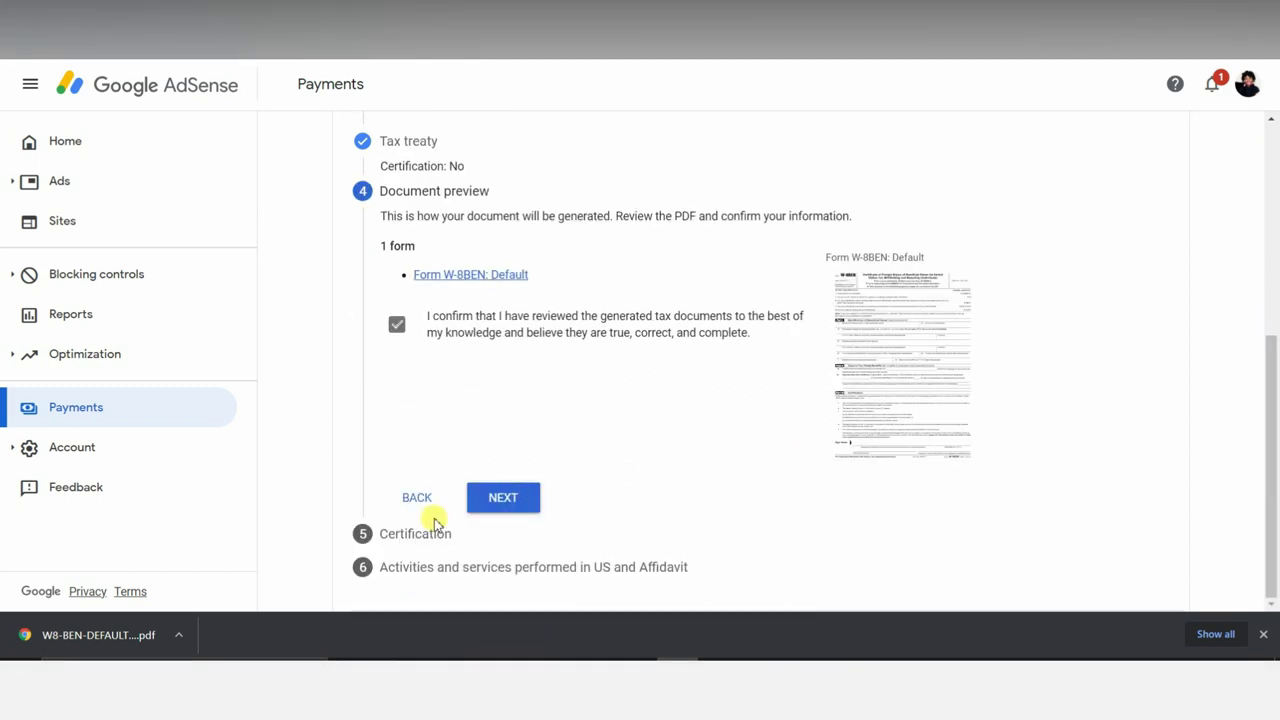
Step: Sign with the full legal name in capitals and choose 'Yes, I am the person listed'
{"action": "left_click", "coordinate": [485, 500]}
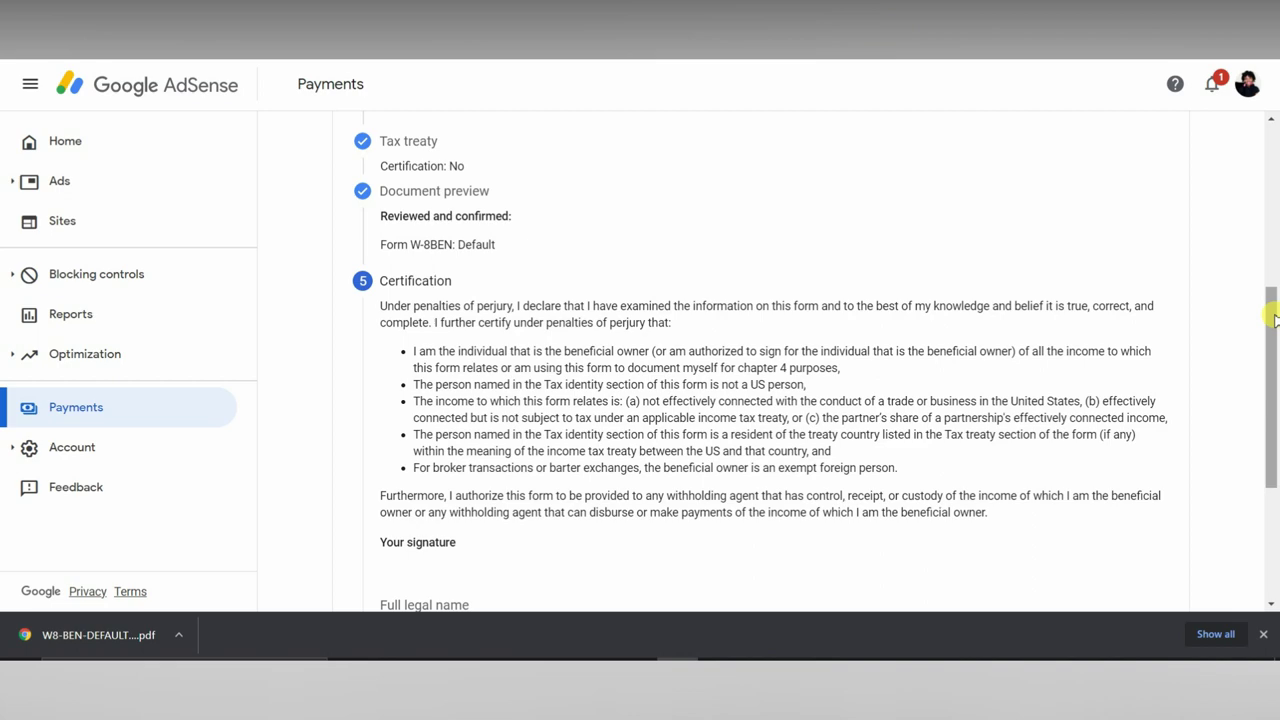
{"action": "left_click_drag", "start_coordinate": [1272, 318], "coordinate": [1272, 428]}
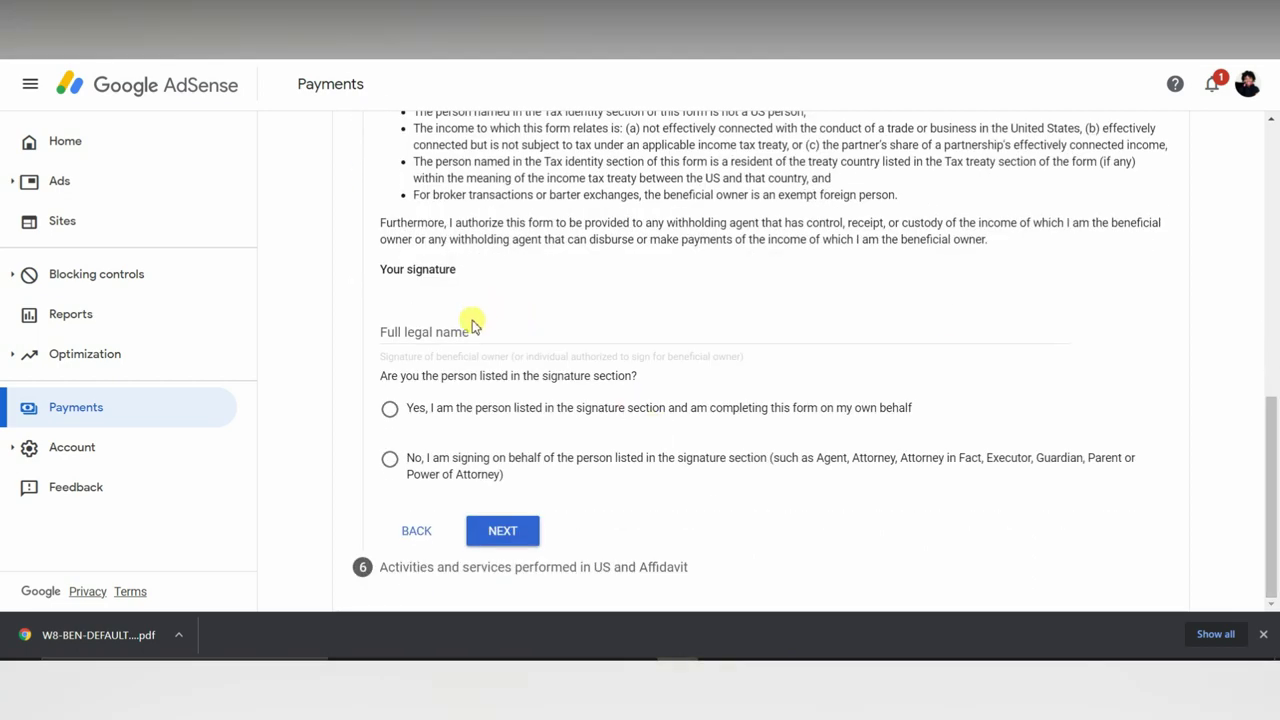
{"action": "left_click_drag", "start_coordinate": [1266, 481], "coordinate": [1275, 425]}
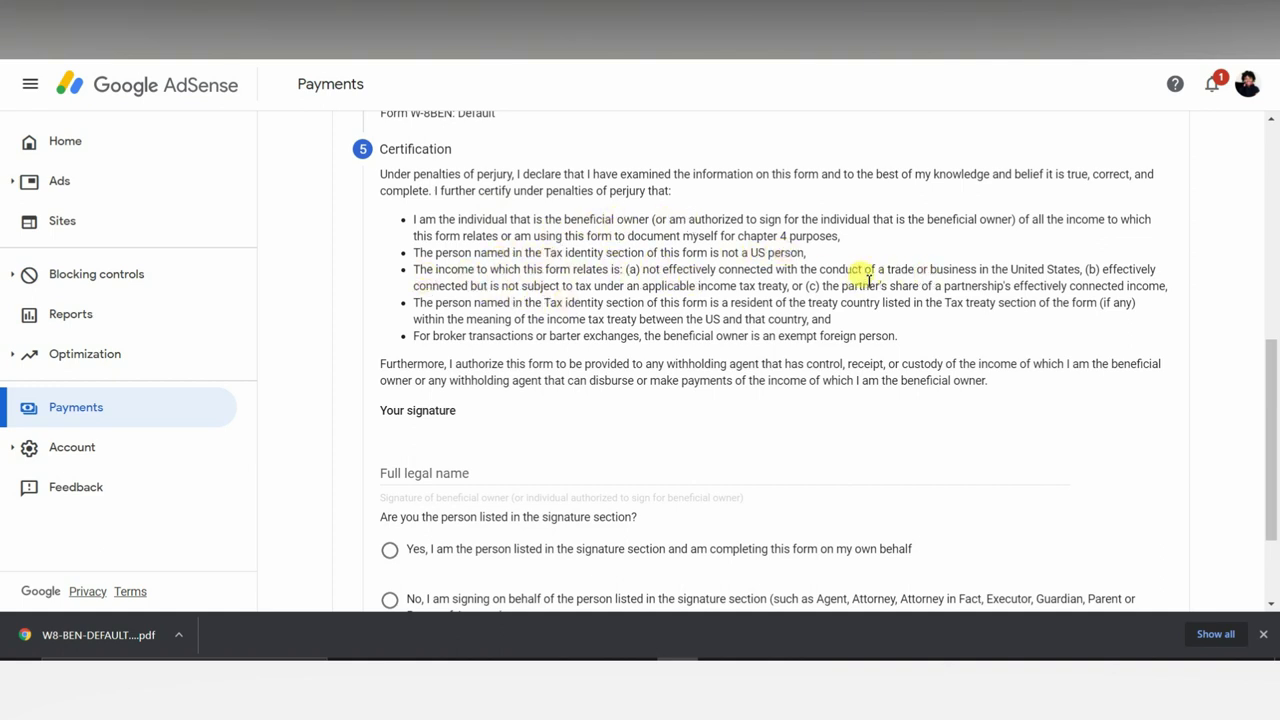
{"action": "left_click", "coordinate": [457, 462]}
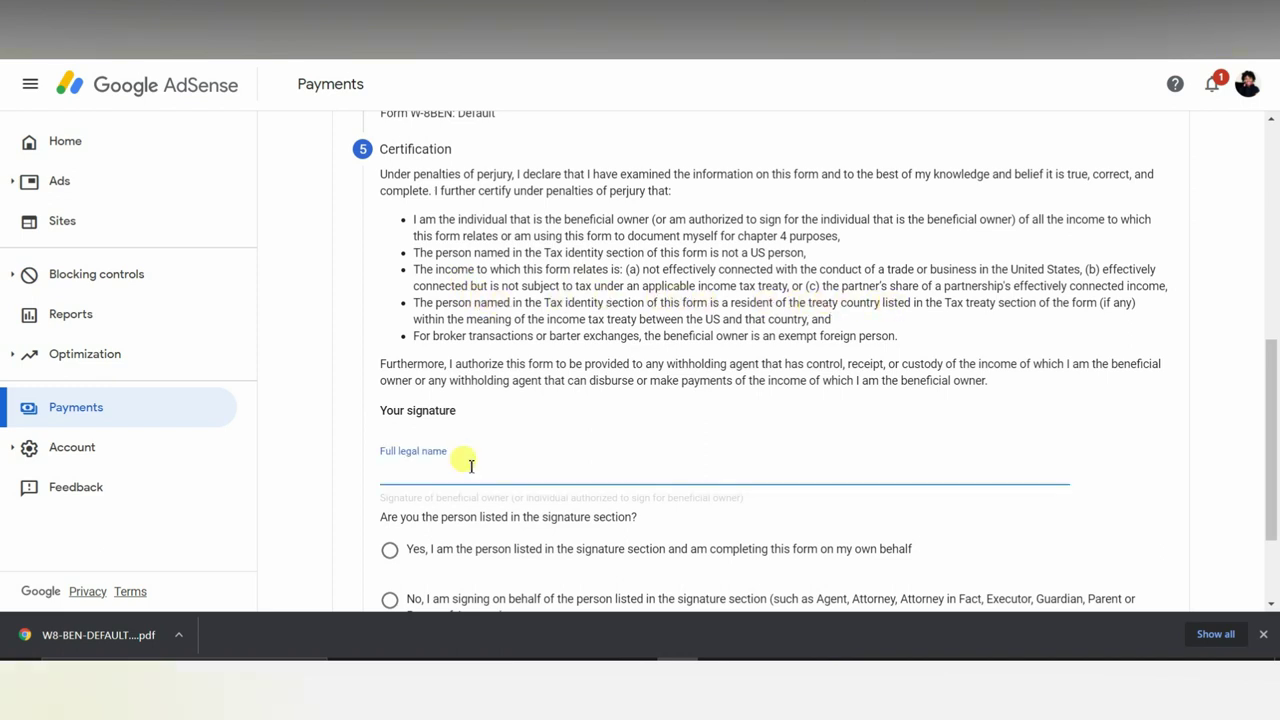
{"action": "key", "text": "Caps_Lock"}
{"action": "type", "text": "Olive Nkirote"}
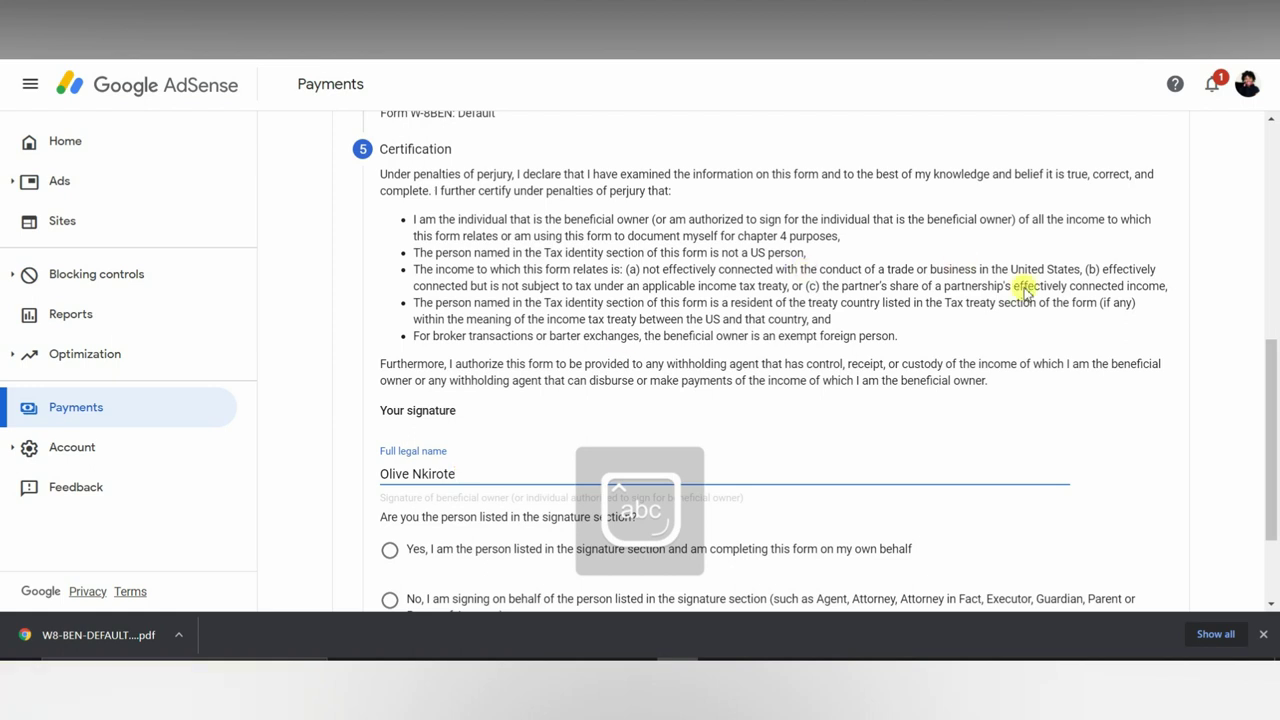
{"action": "scroll", "coordinate": [1276, 474], "scroll_direction": "down", "scroll_amount": 2}
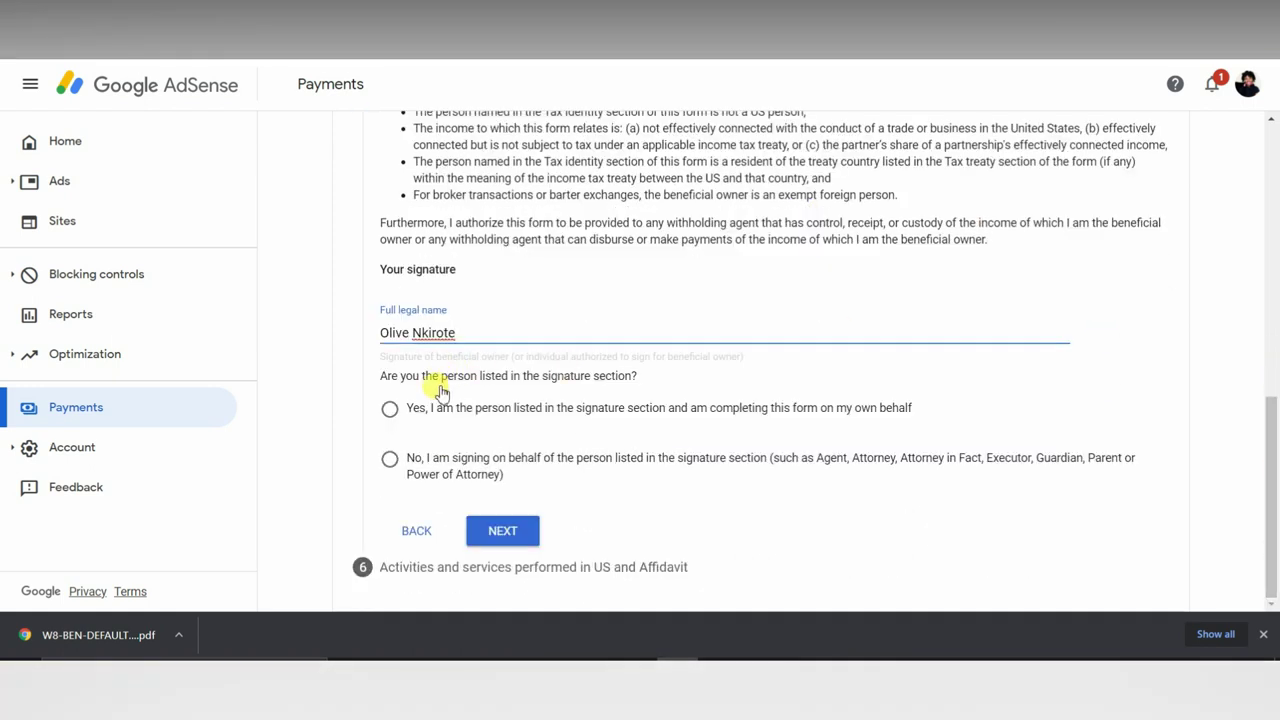
{"action": "left_click", "coordinate": [391, 409]}
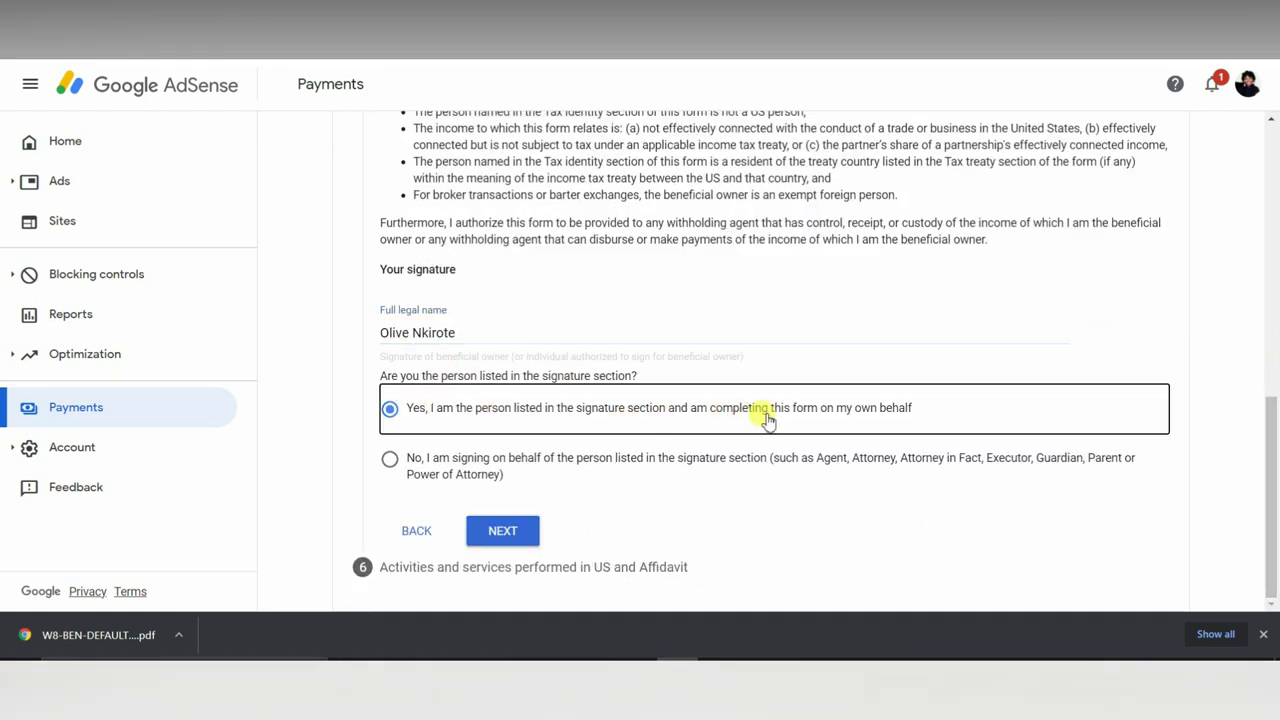
Step: Answer No to US activities and certify services are performed solely outside the US
{"action": "left_click", "coordinate": [503, 530]}
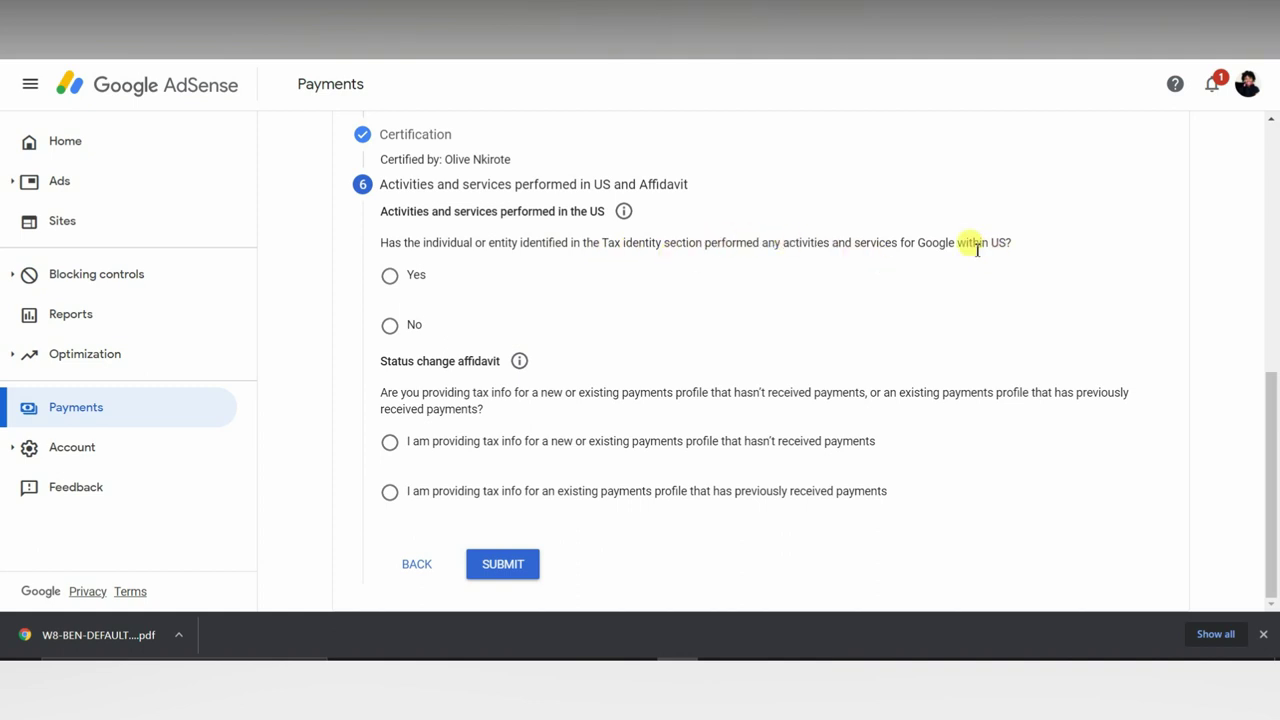
{"action": "left_click", "coordinate": [391, 327]}
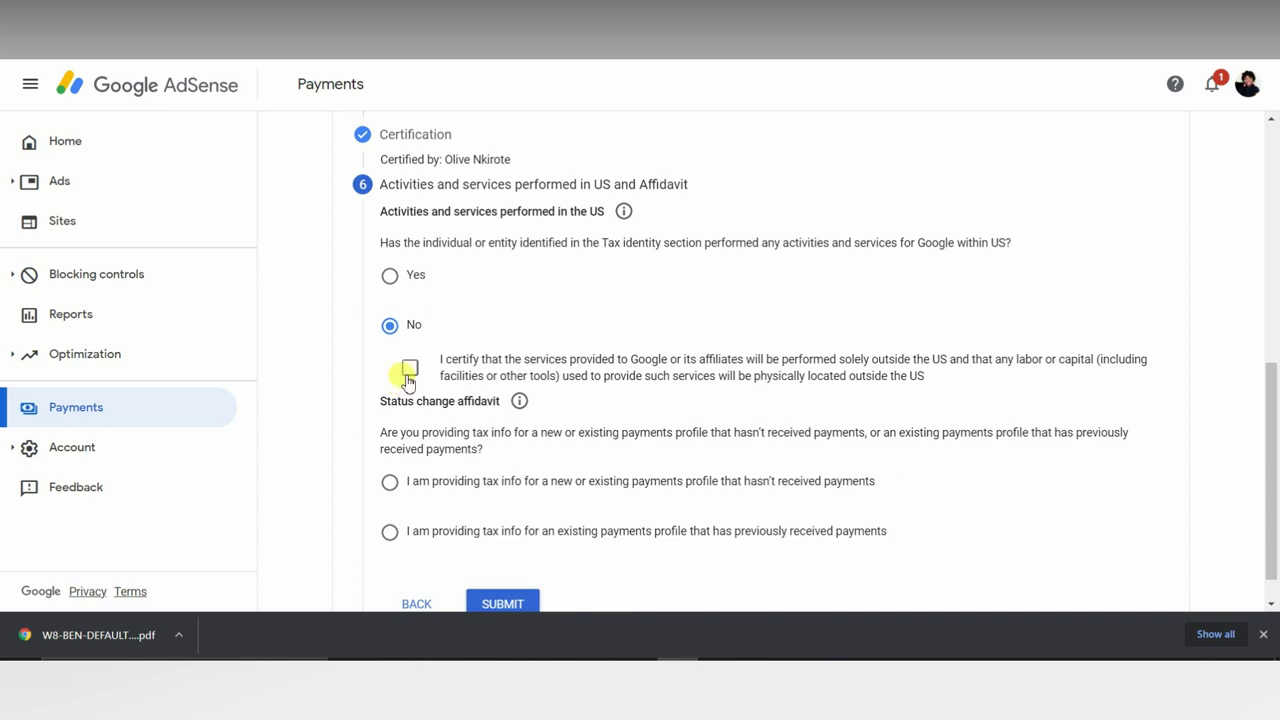
{"action": "left_click", "coordinate": [410, 370]}
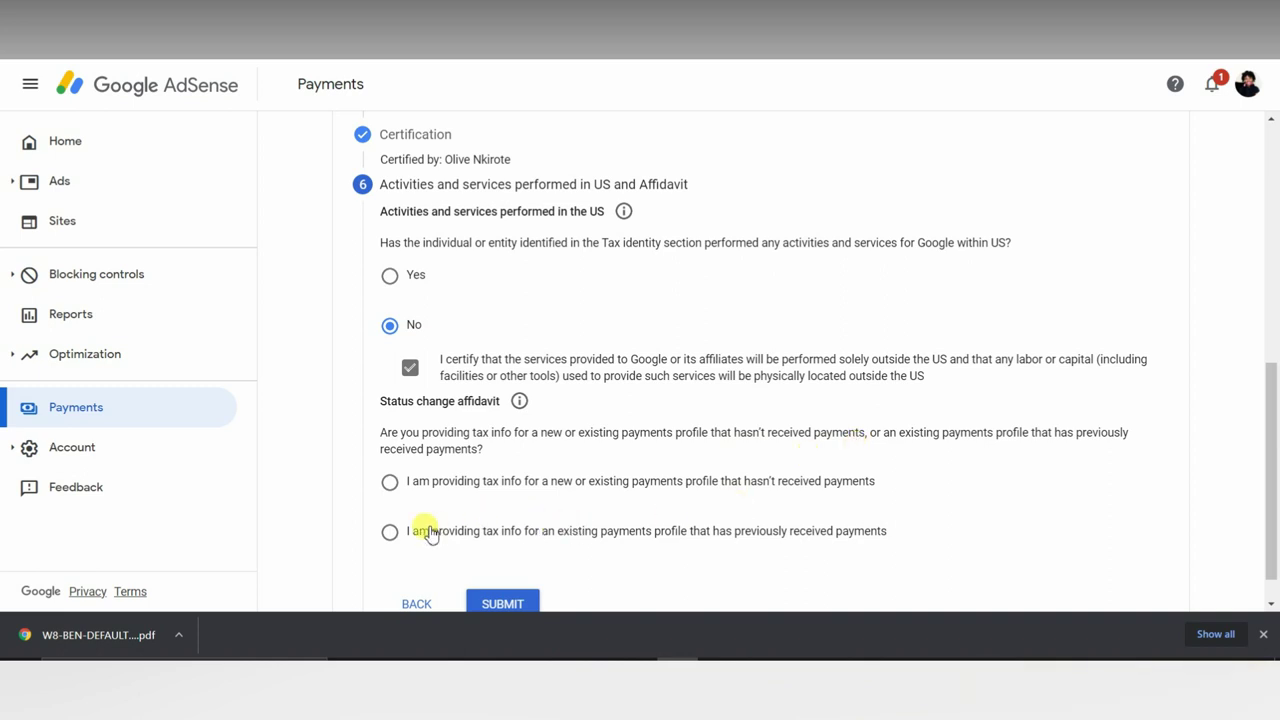
Step: Choose the previously-paid-profile option, declare unchanged tax status, and submit
{"action": "left_click", "coordinate": [392, 533]}
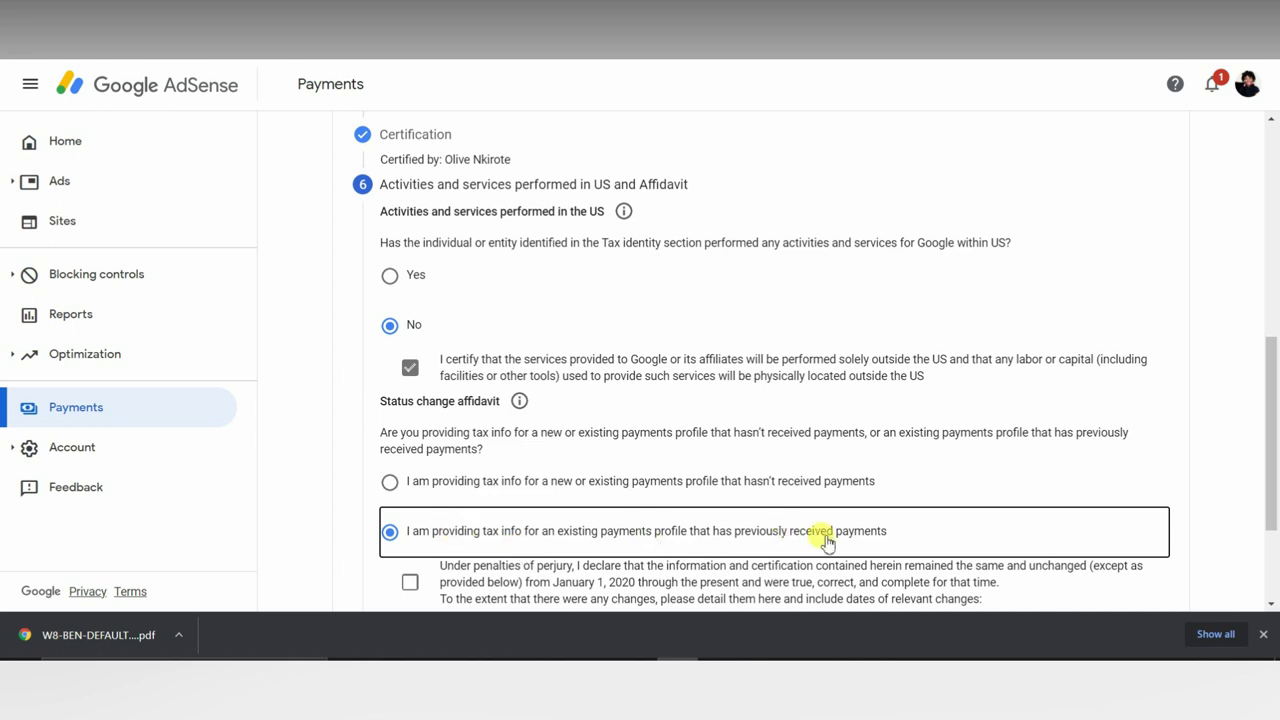
{"action": "left_click_drag", "start_coordinate": [1267, 443], "coordinate": [1267, 493]}
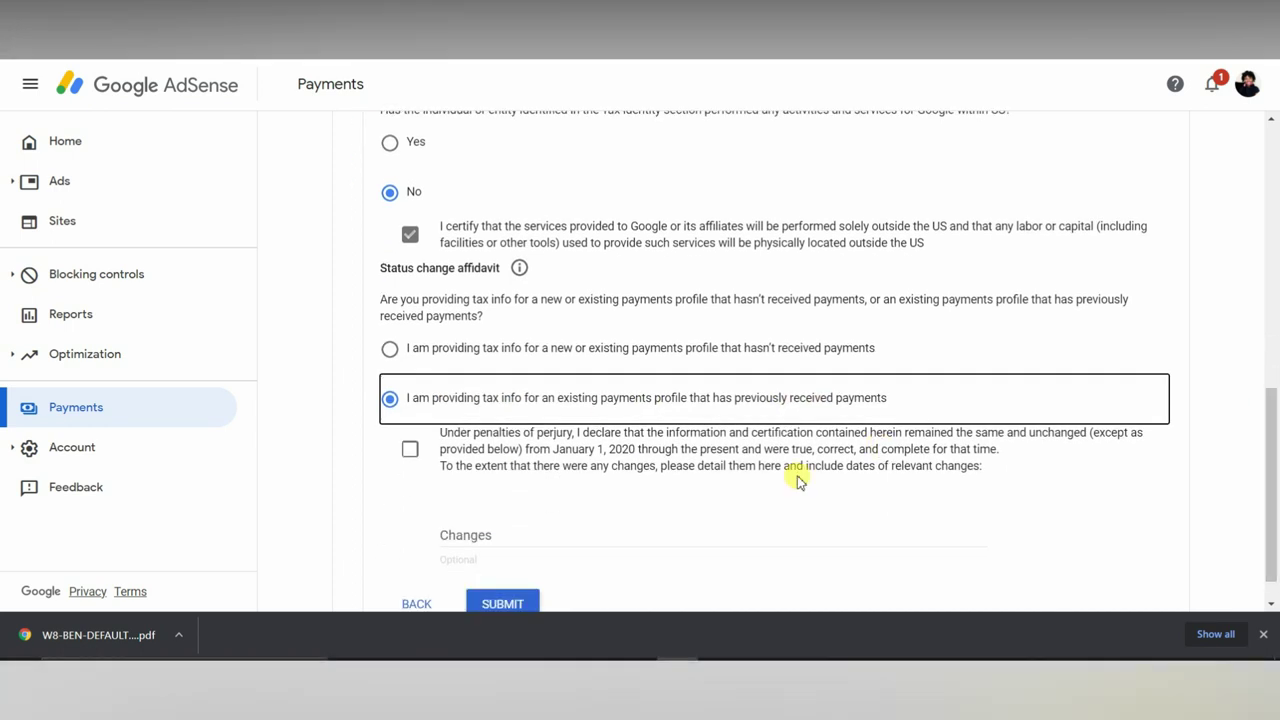
{"action": "left_click", "coordinate": [408, 449]}
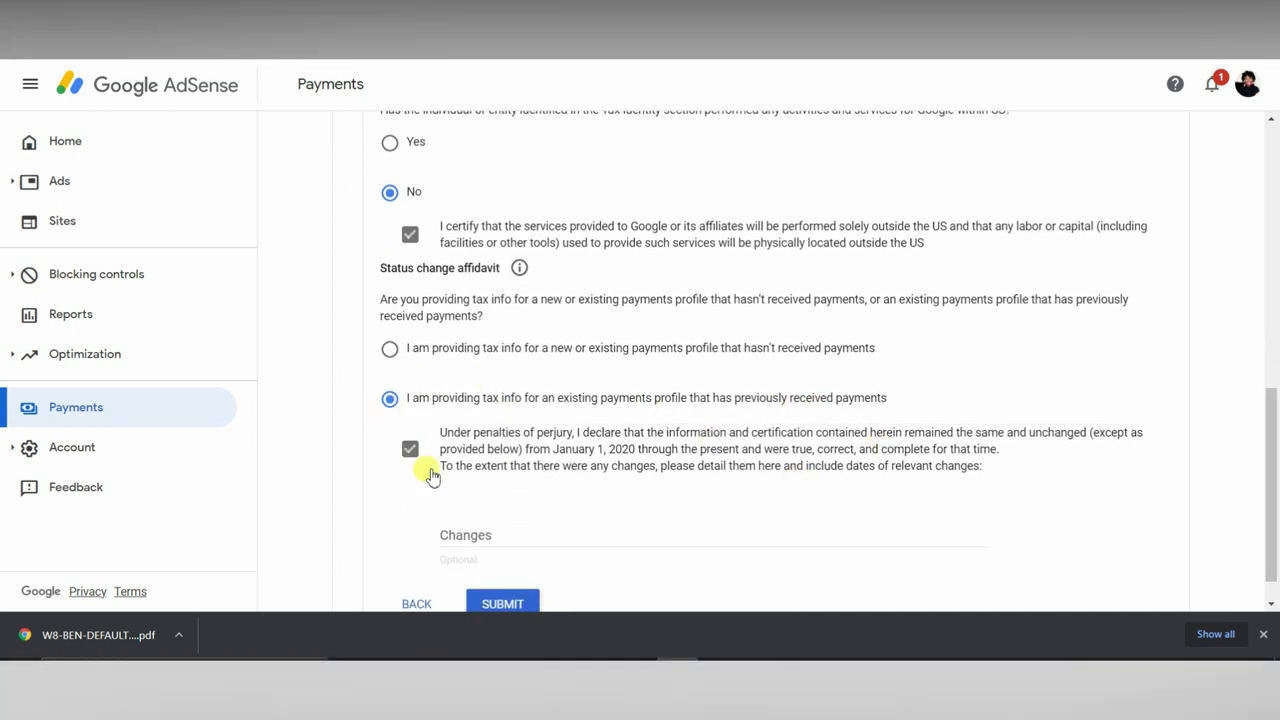
{"action": "left_click", "coordinate": [505, 608]}
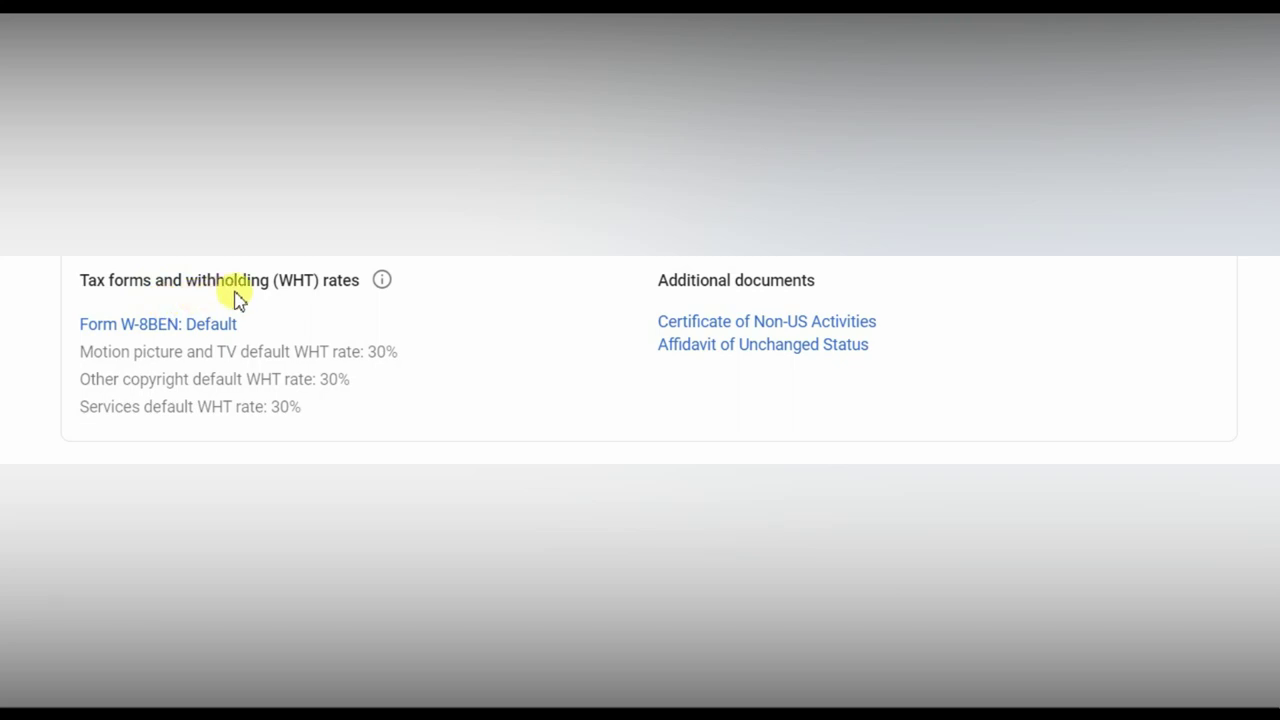
Step: Download the approved Form W-8BEN: Default from the Manage tax info page
{"action": "left_click", "coordinate": [165, 324]}
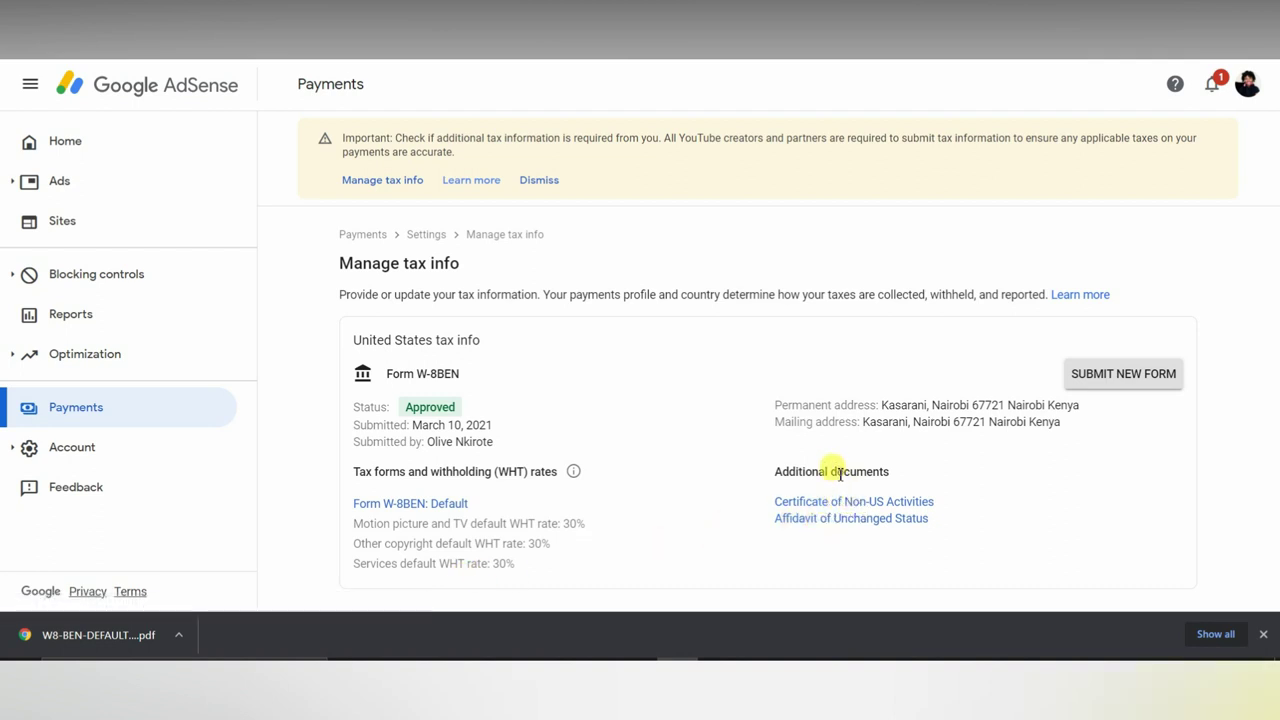
Step: View the Certificate of Non-US Activities and Affidavit of Unchanged Status, then Form W-8BEN: Default
{"action": "left_click", "coordinate": [853, 503]}
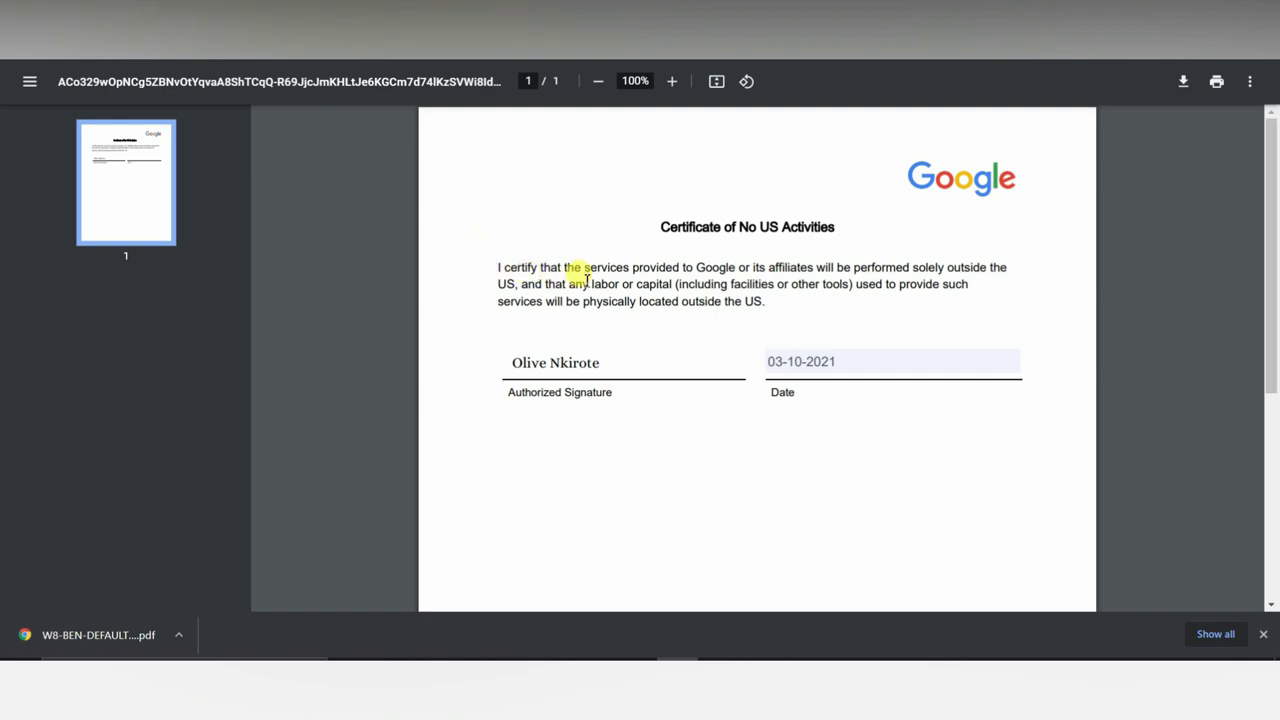
{"action": "key", "text": "ctrl+w"}
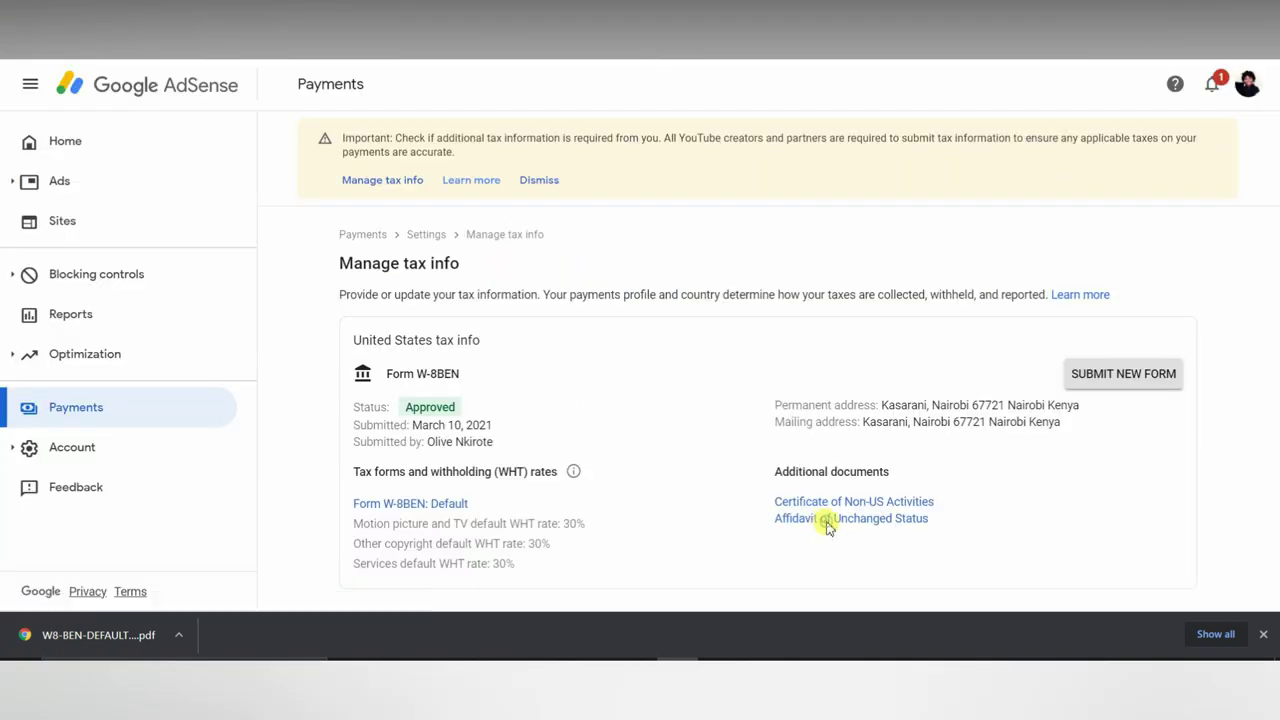
{"action": "left_click", "coordinate": [825, 519]}
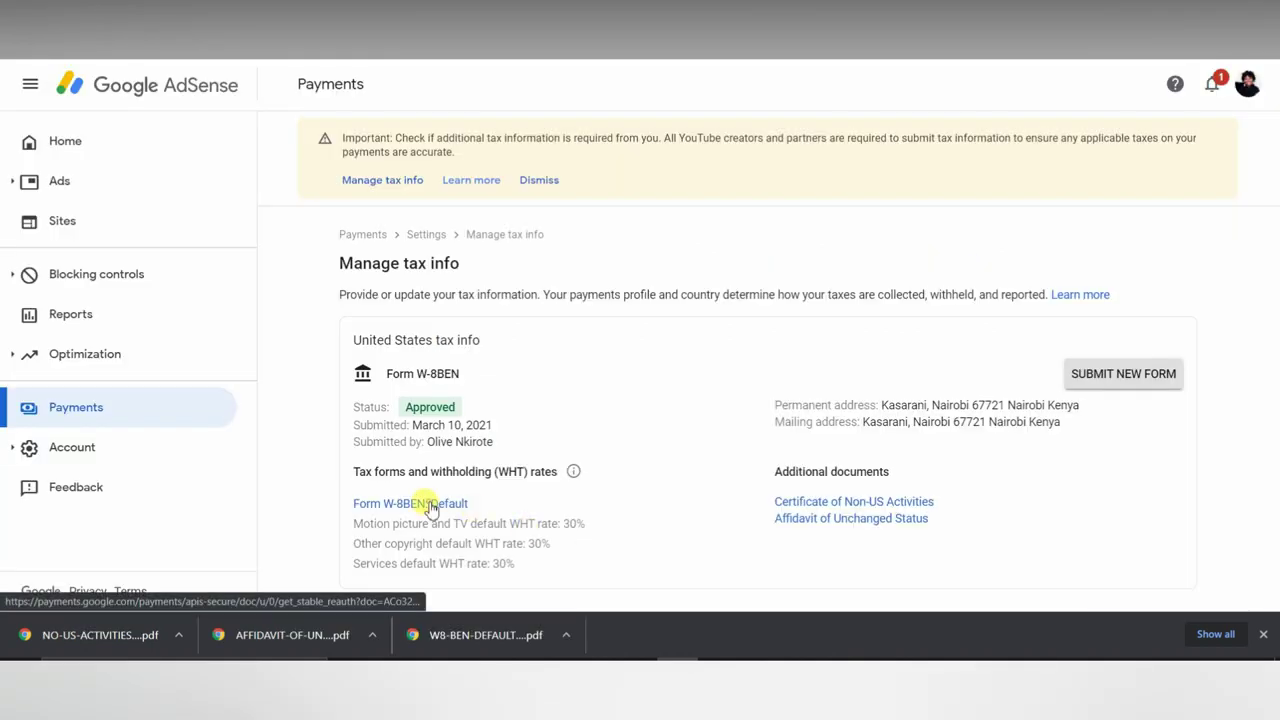
{"action": "left_click", "coordinate": [424, 503]}
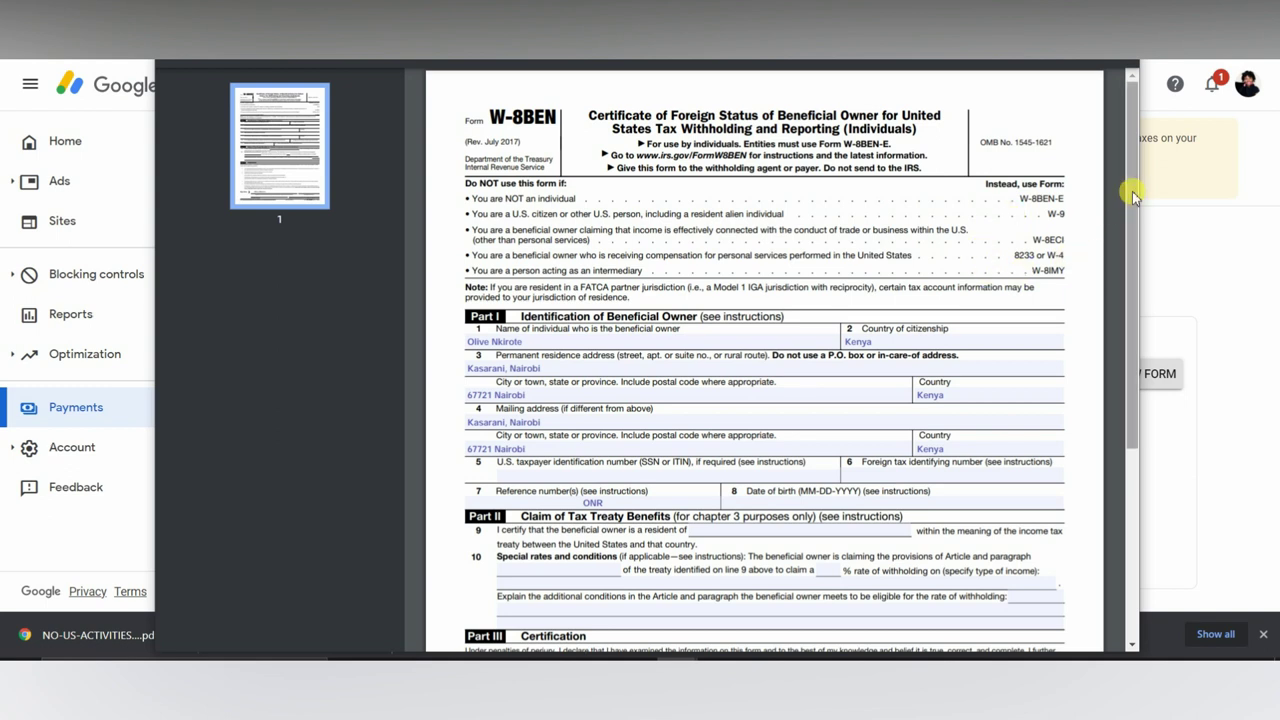
{"action": "left_click_drag", "start_coordinate": [1137, 193], "coordinate": [1158, 261]}
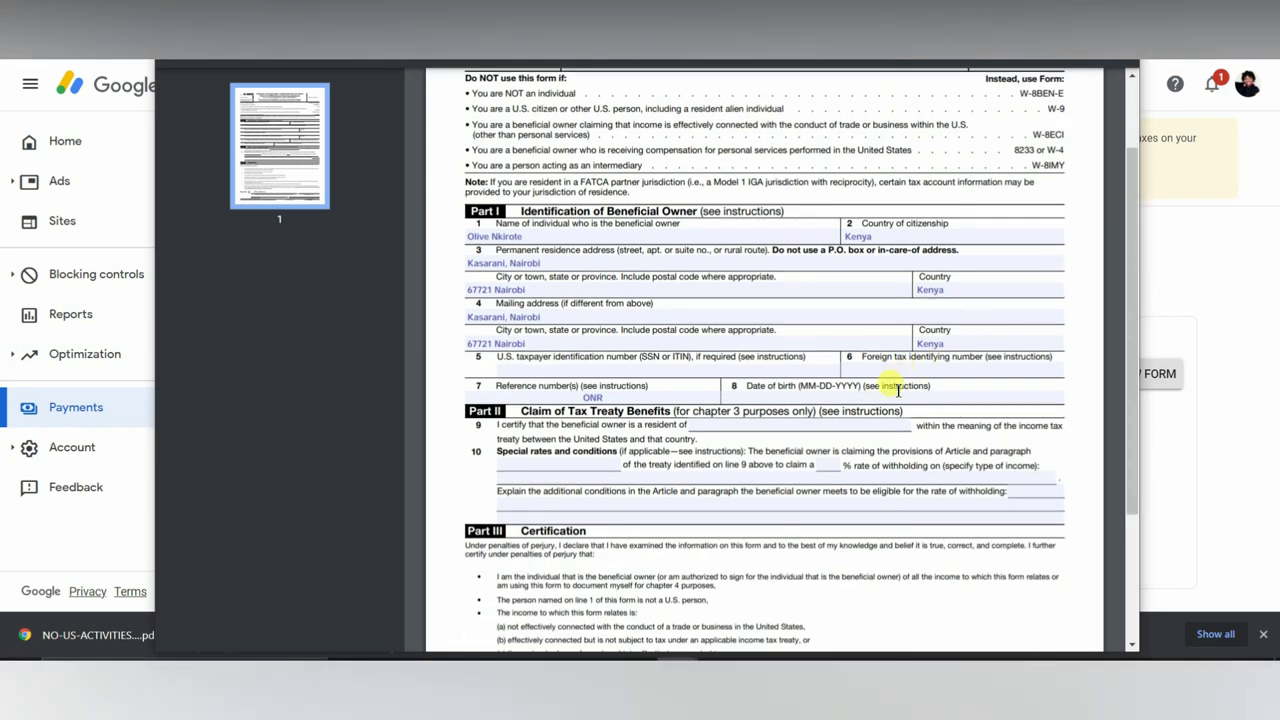
{"action": "left_click_drag", "start_coordinate": [1130, 266], "coordinate": [1183, 437]}
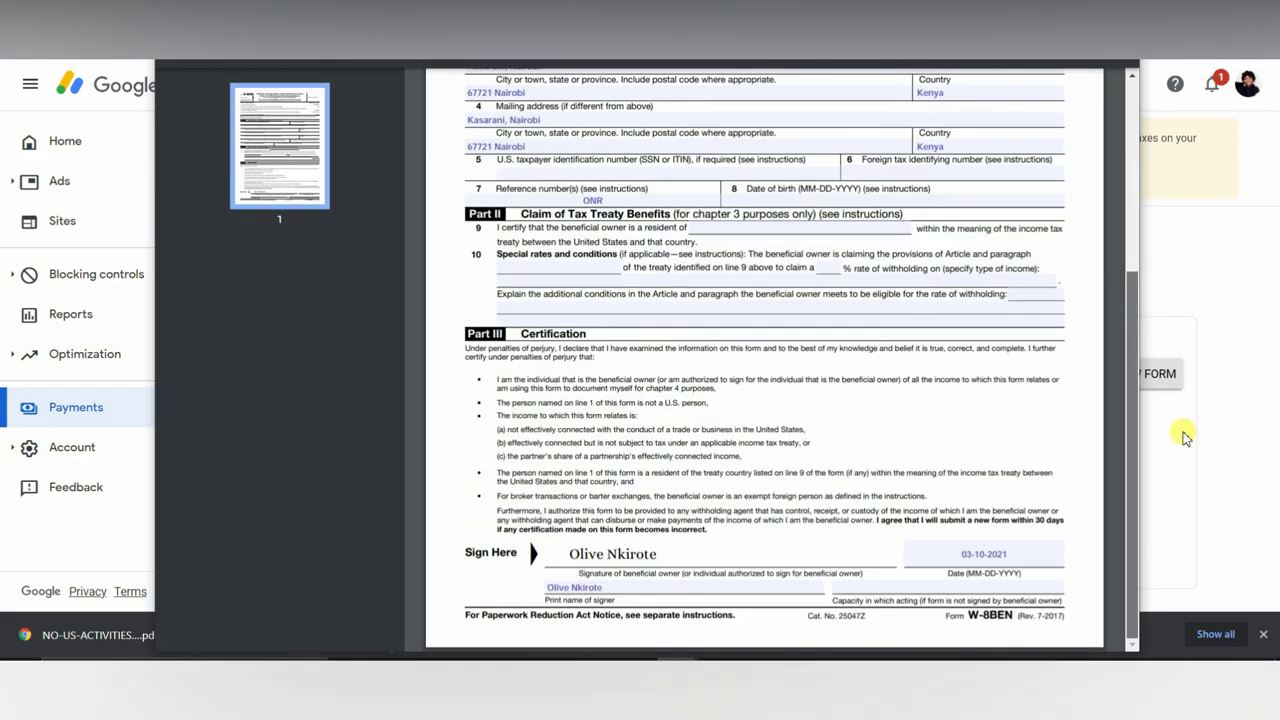